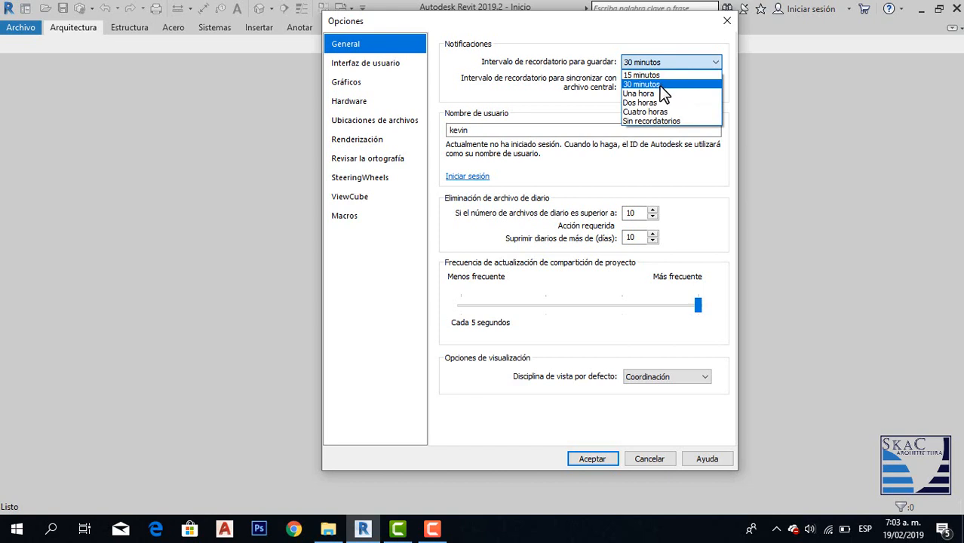
Set both the save reminder interval and the central-file synchronization reminder interval to 15 minutos.
left_click(654, 75)
left_click(654, 80)
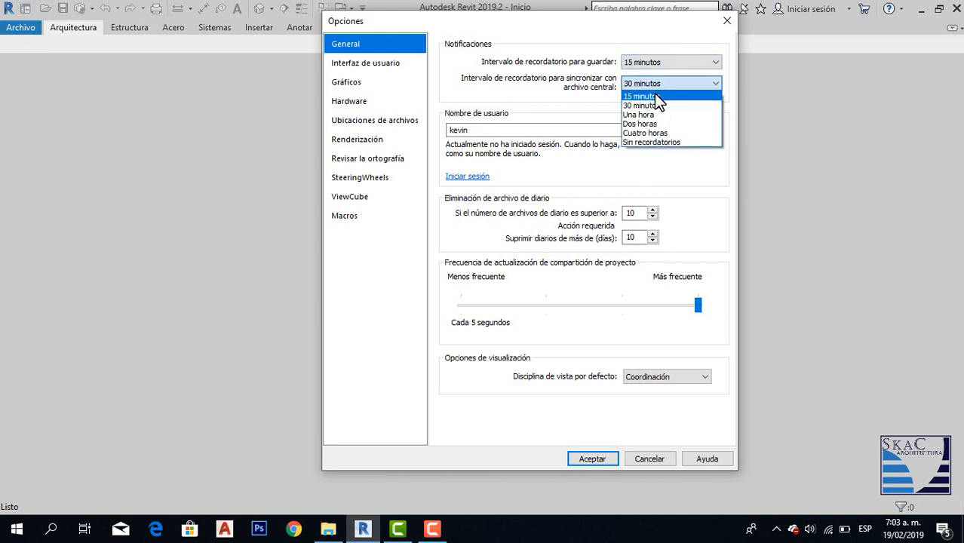
left_click(655, 95)
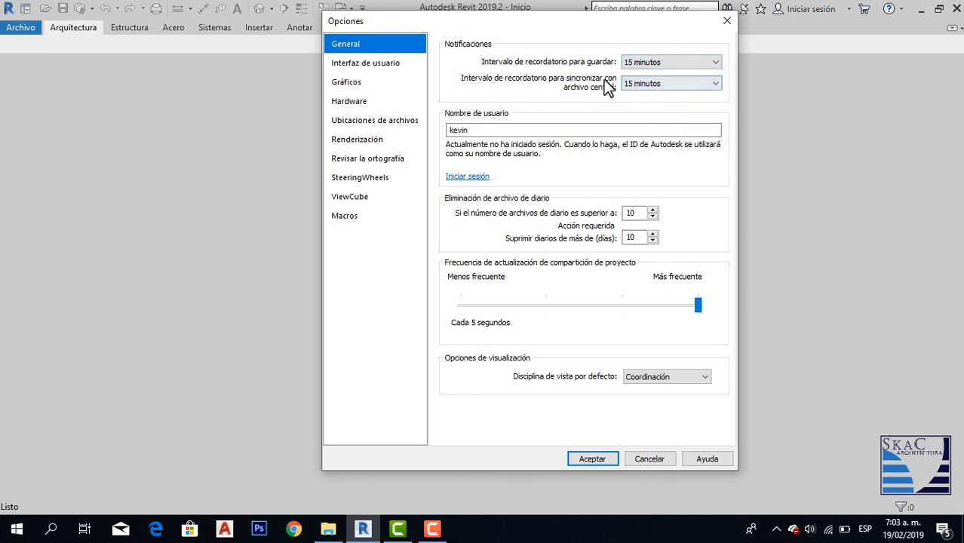
Set the tool information level to Alto in the user interface options.
left_click(408, 123)
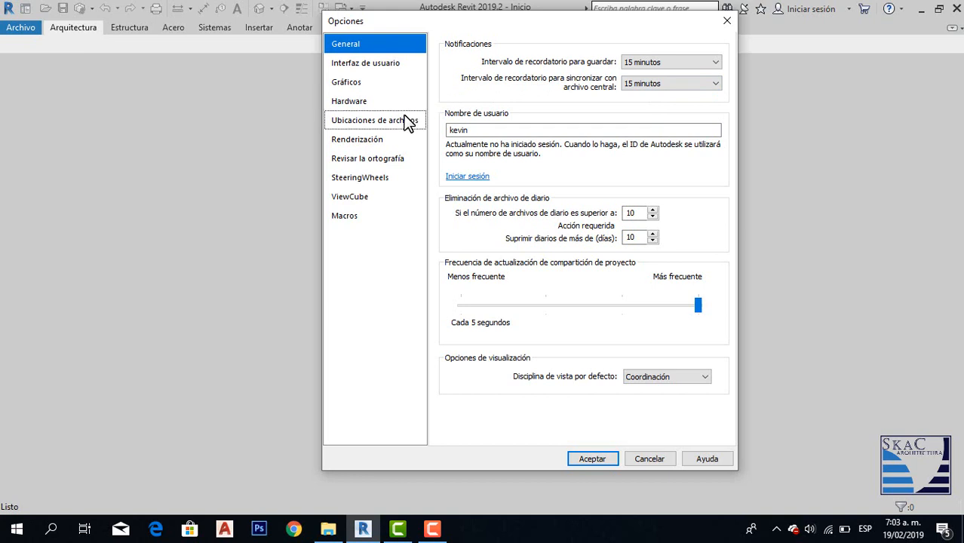
left_click(379, 66)
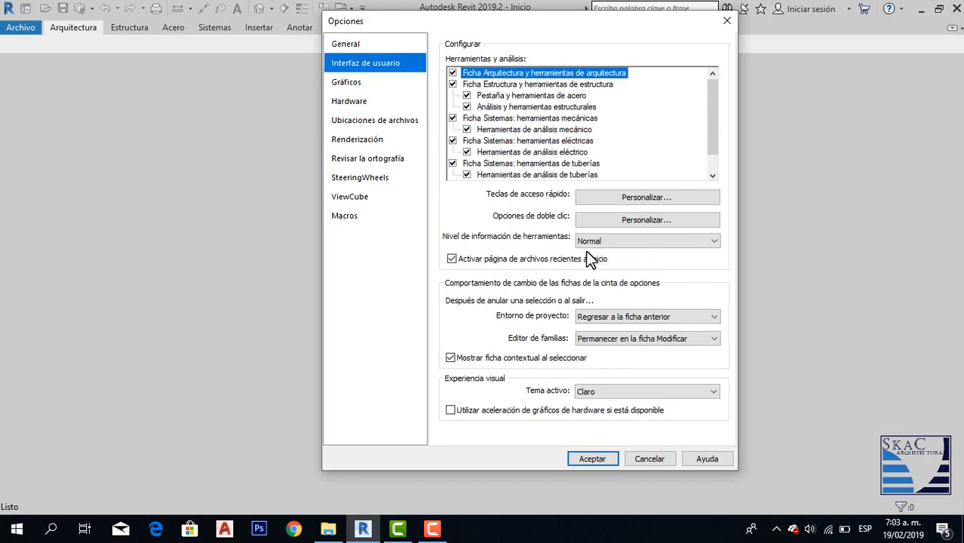
left_click(589, 243)
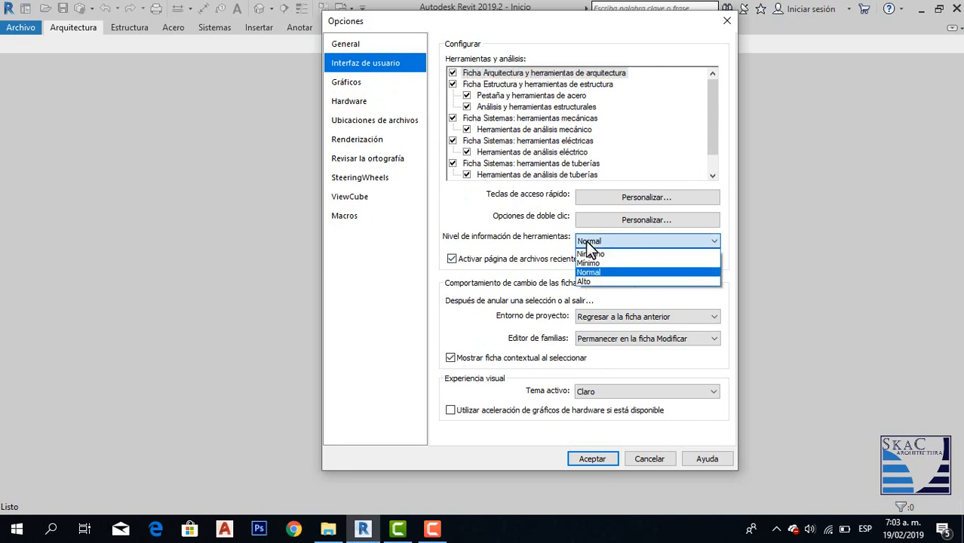
left_click(586, 282)
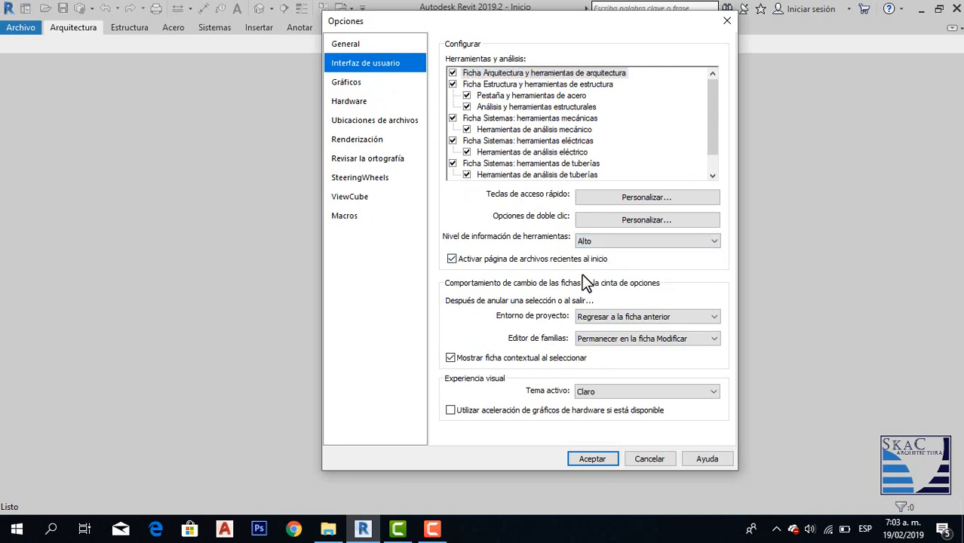
While adding a project template location, copy the PLANTILLAS folder from ARCHIVOS CURSO in REVIT SUITE 1 - 2019 into Documentos.
left_click(417, 124)
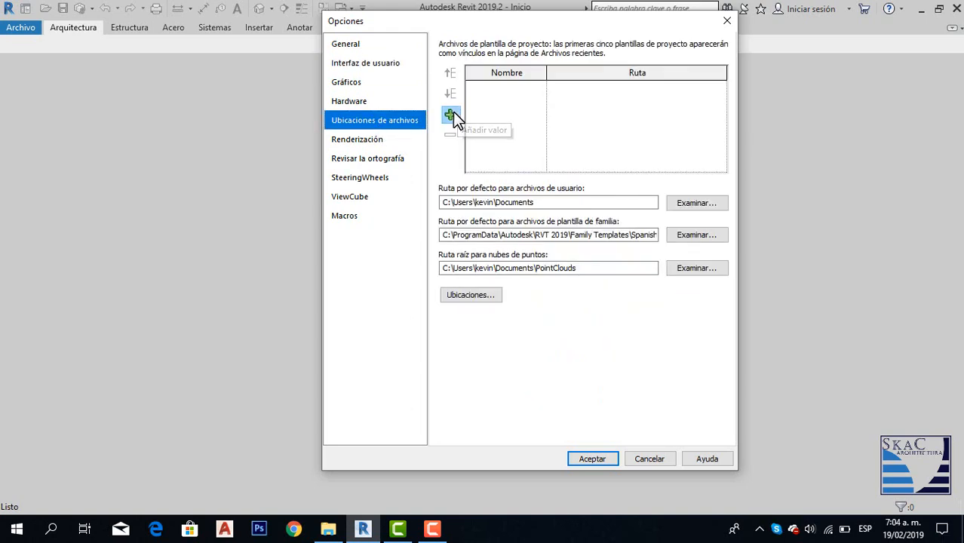
left_click(451, 115)
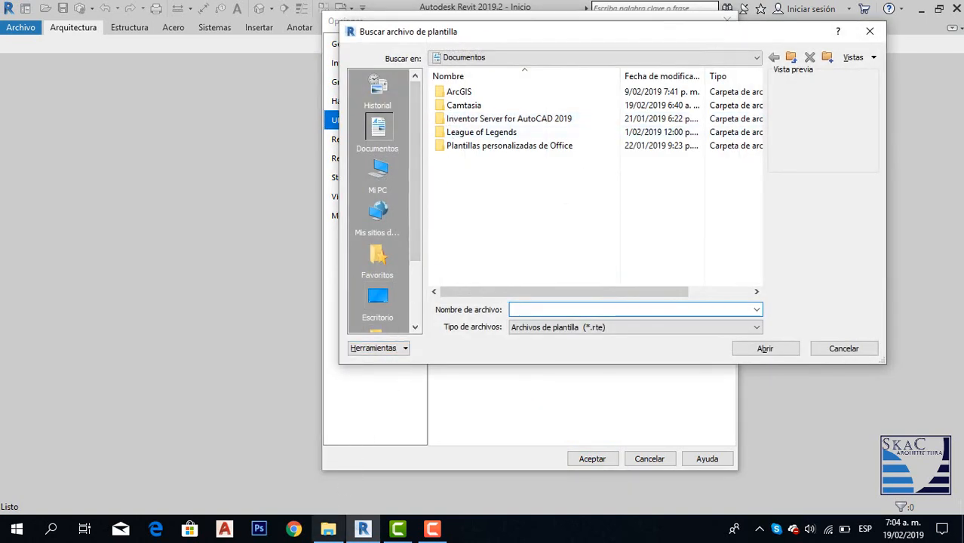
left_click(327, 531)
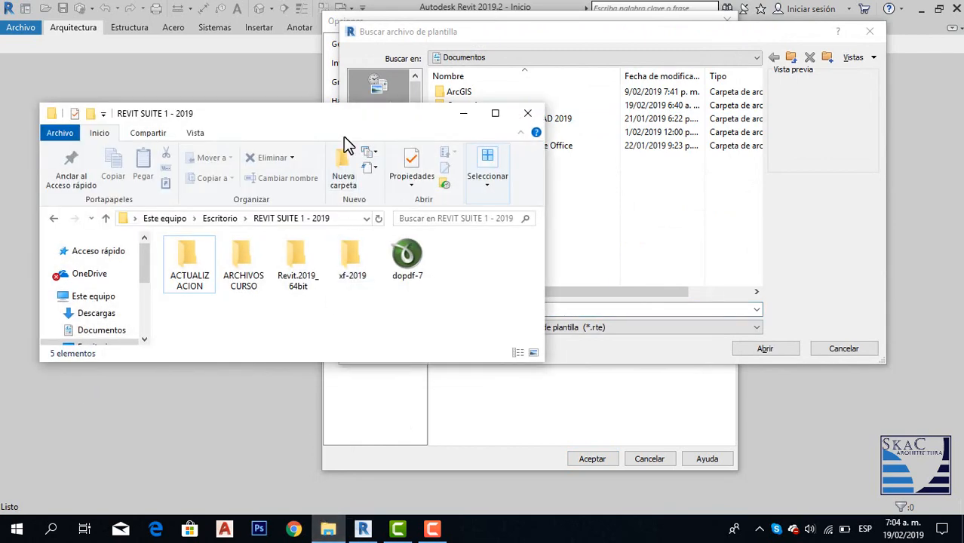
left_click_drag(333, 115, 649, 250)
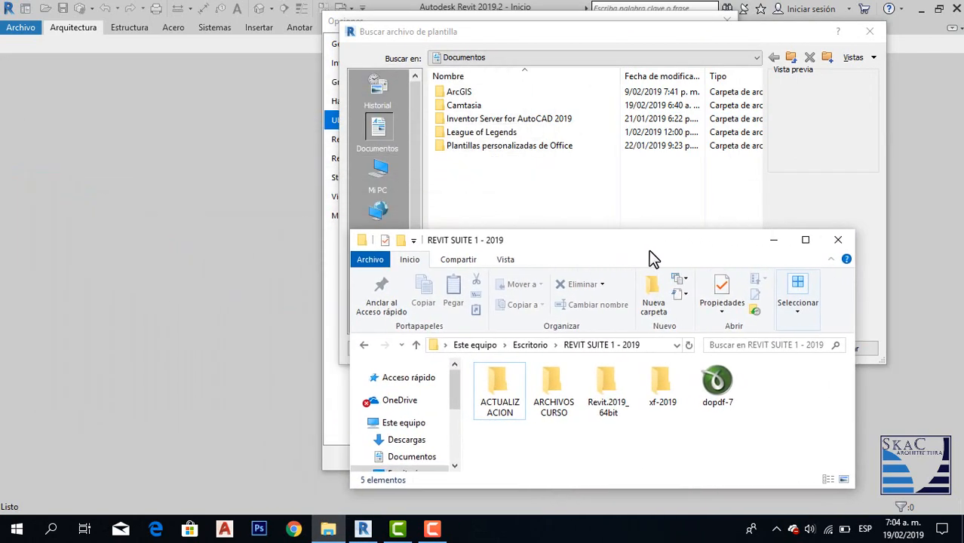
left_click(572, 409)
double_click(571, 409)
left_click_drag(577, 230, 218, 42)
left_click_drag(529, 355, 365, 451)
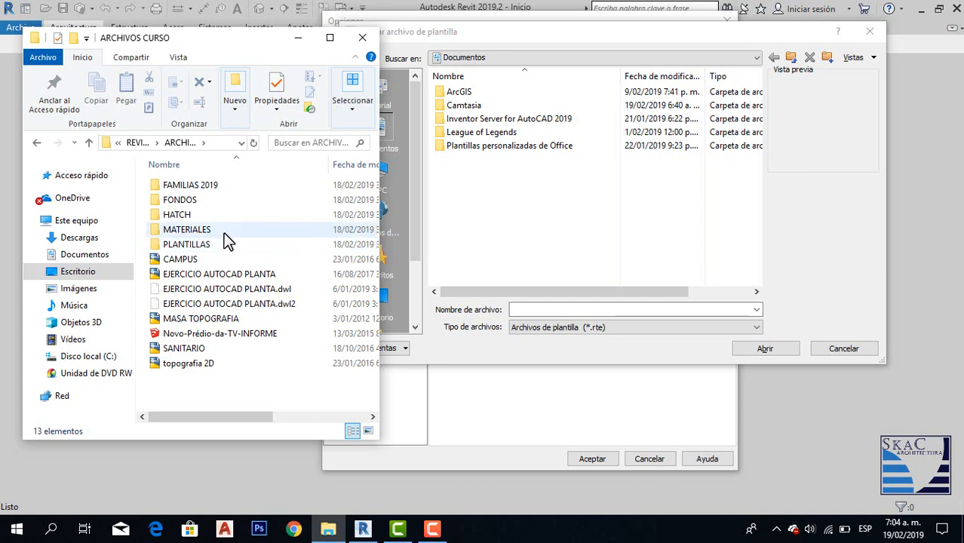
left_click_drag(219, 246, 496, 204)
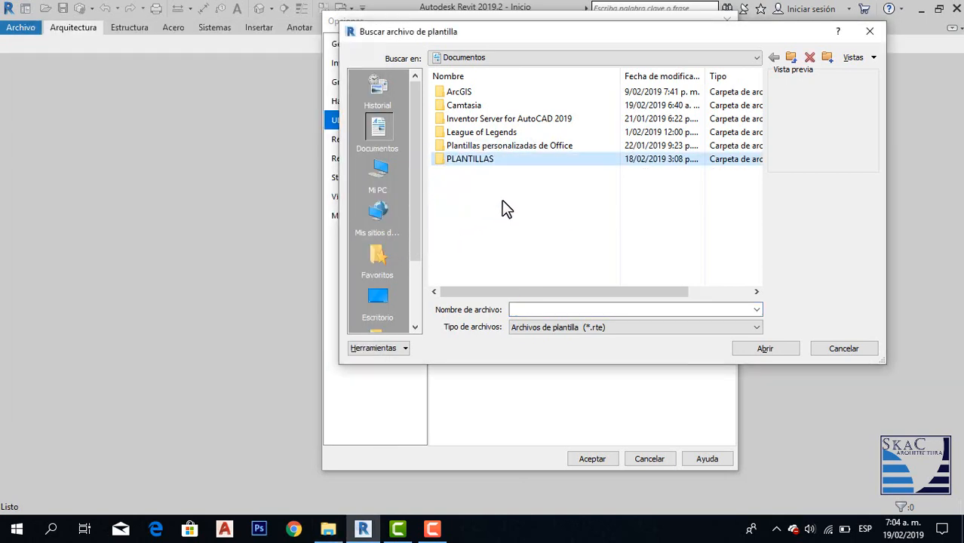
Add DefaultESPESP.rte from the PLANTILLAS folder to the project template list.
left_click(501, 159)
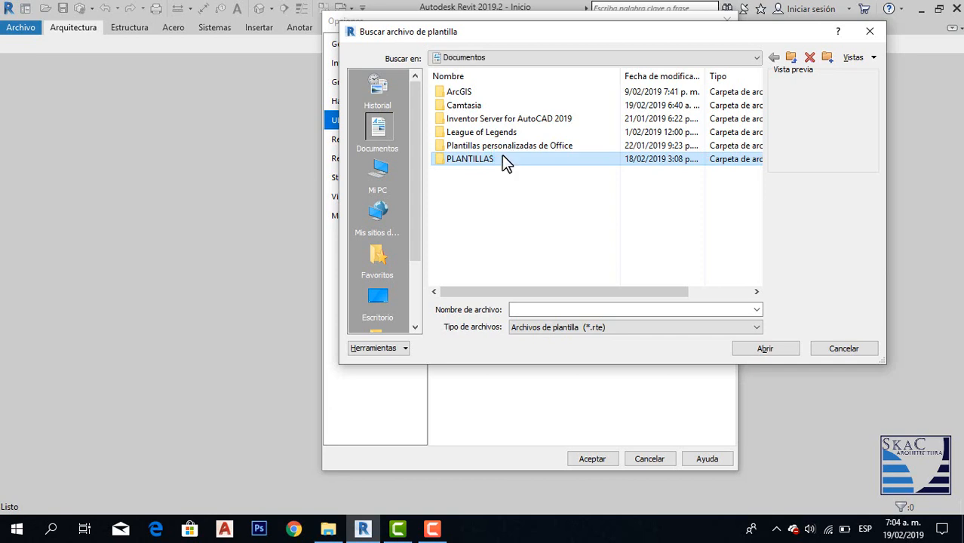
double_click(510, 163)
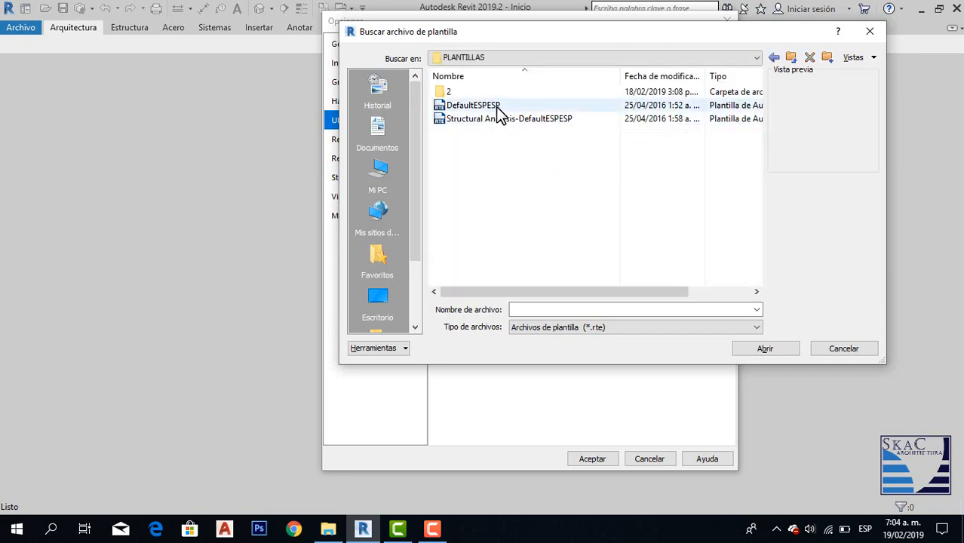
left_click(497, 108)
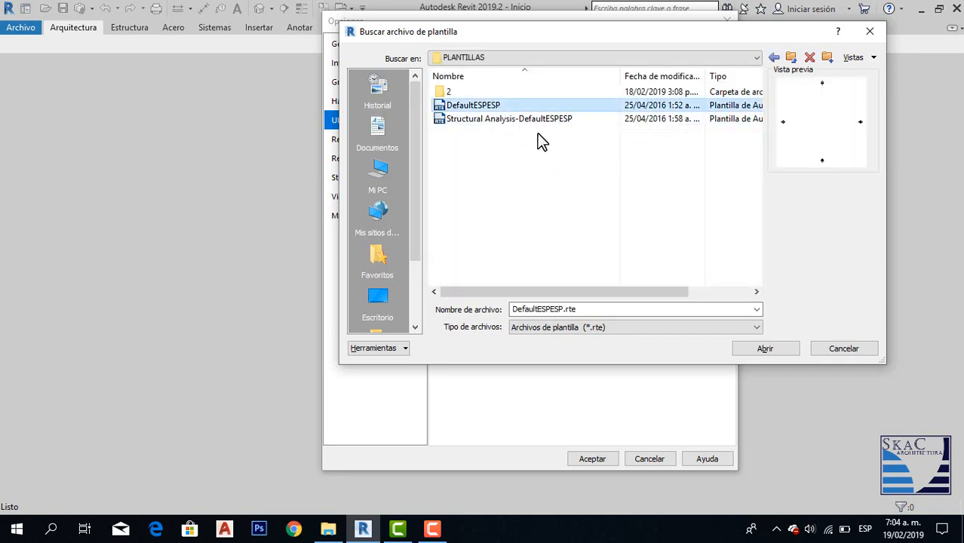
left_click(764, 347)
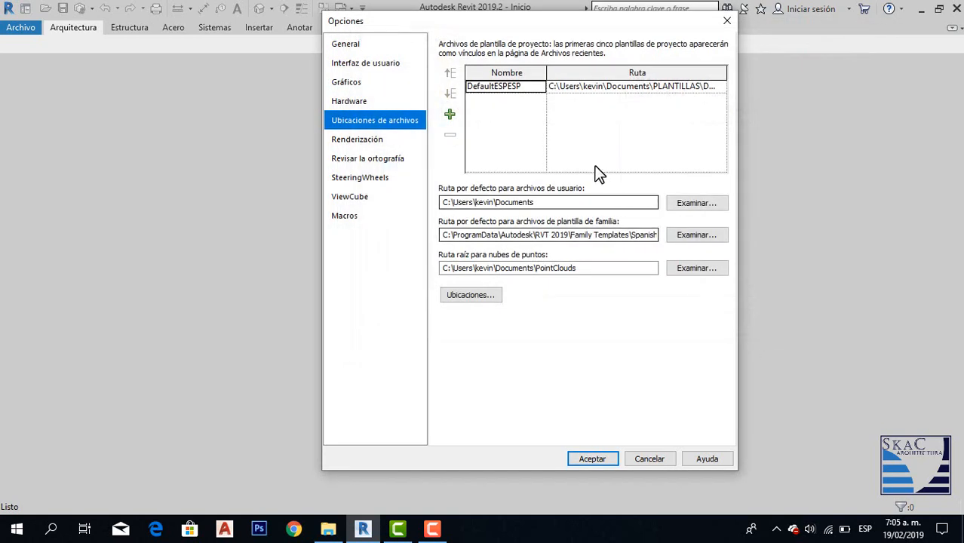
Rename the DefaultESPESP template entry as Plantilla Arquitectonica.
left_click(525, 85)
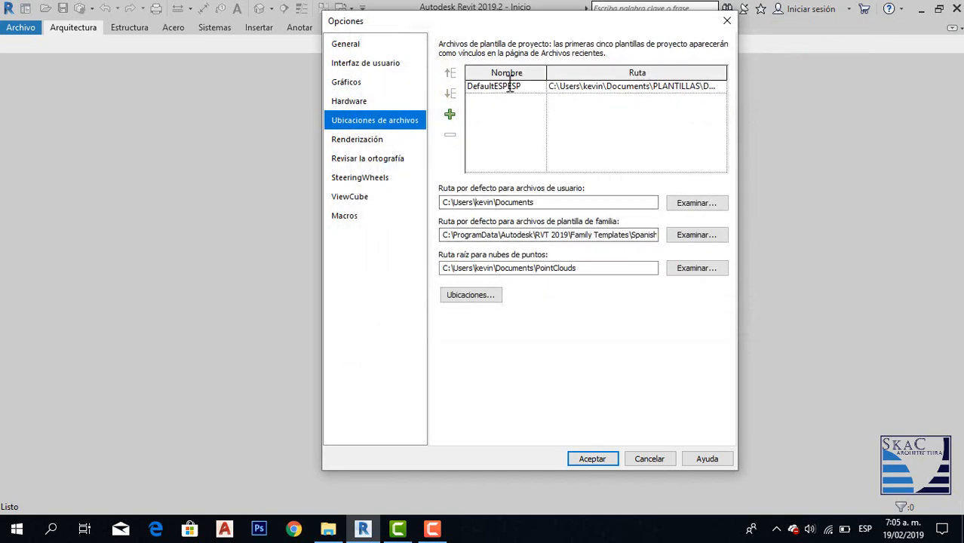
double_click(510, 86)
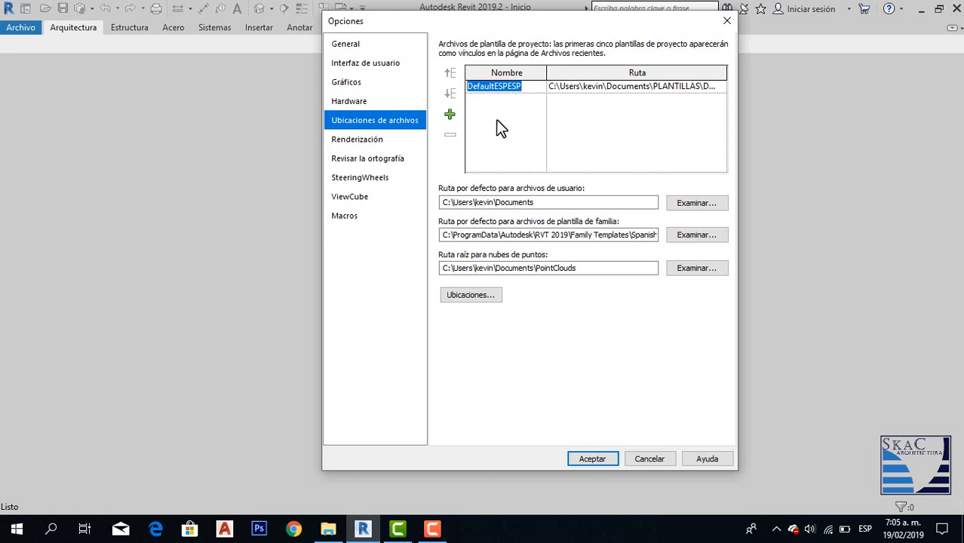
type("Plan")
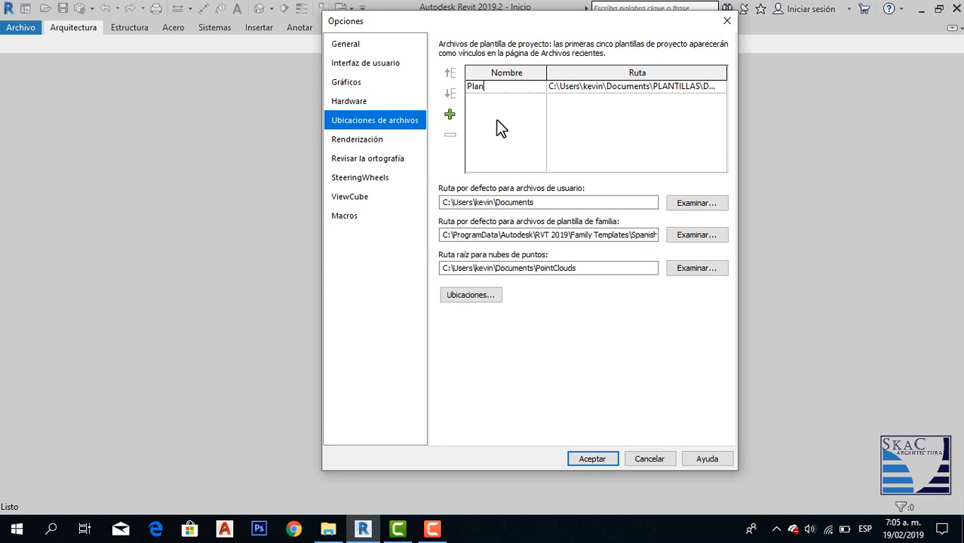
type("tilla Arquitectonica")
left_click(511, 127)
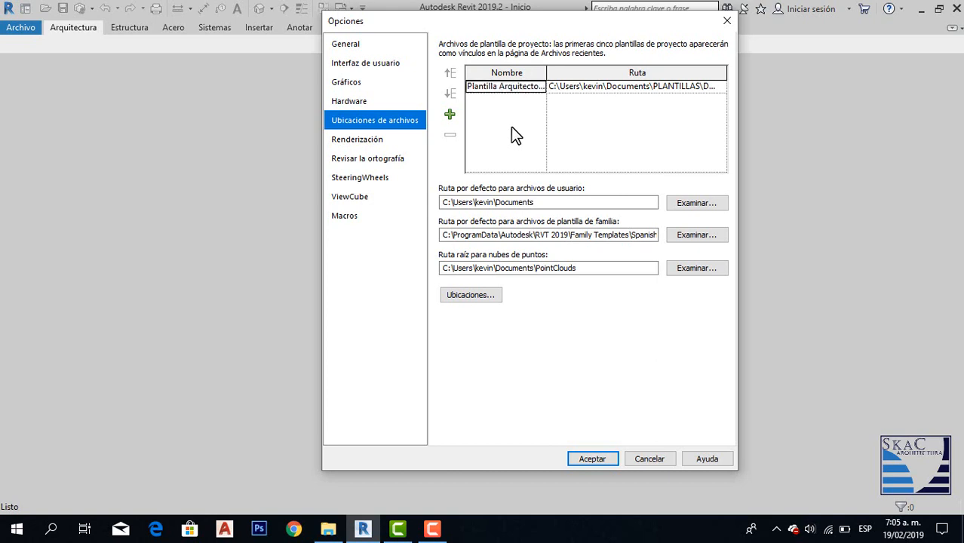
Add Structural Analysis-DefaultESPESP.rte from the PLANTILLAS folder as a second project template.
left_click(455, 114)
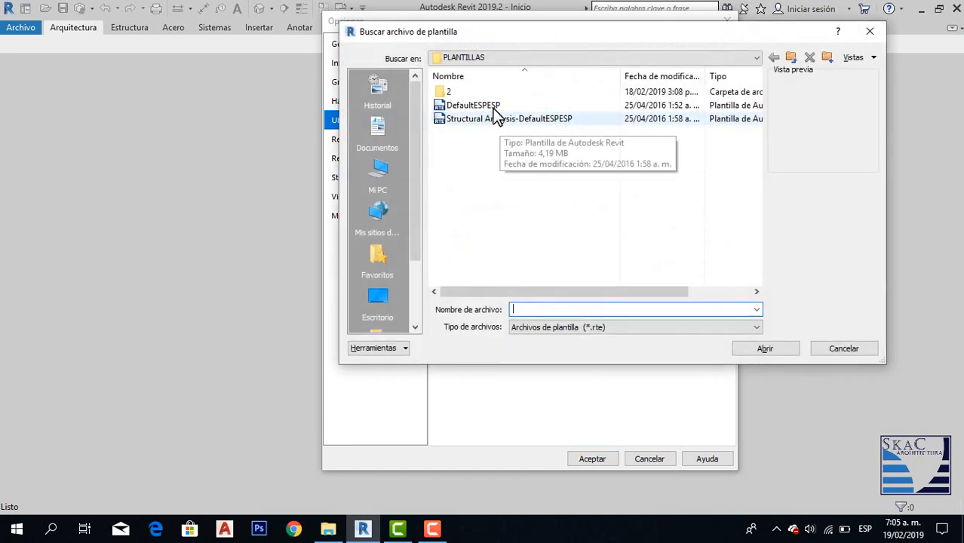
left_click(497, 122)
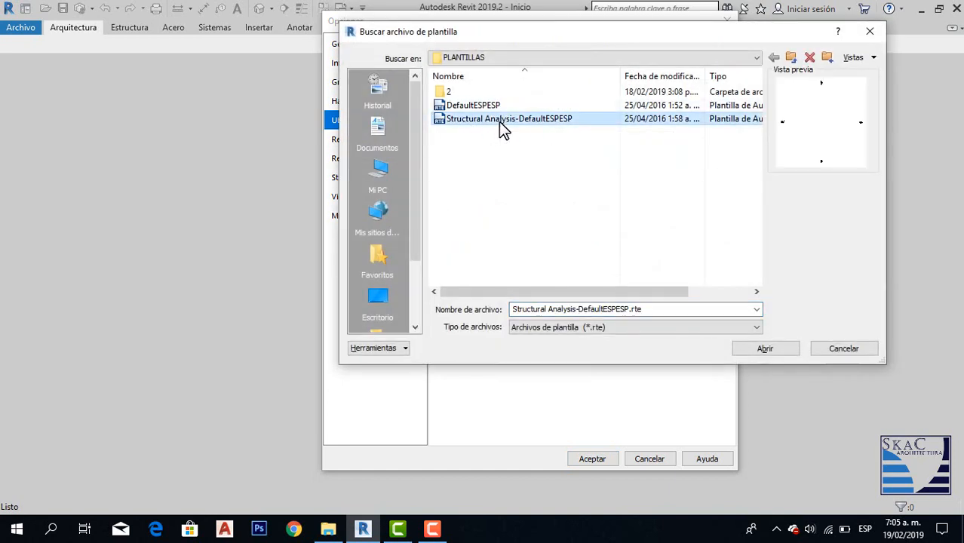
left_click(762, 351)
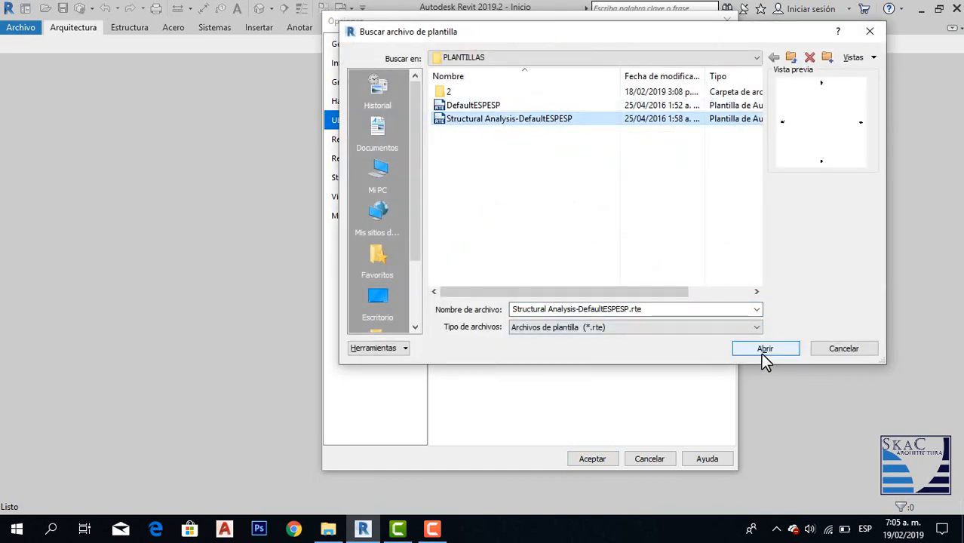
Rename the structural analysis template entry as Plantilla Estructural and widen the name column to fit both names.
left_click(531, 101)
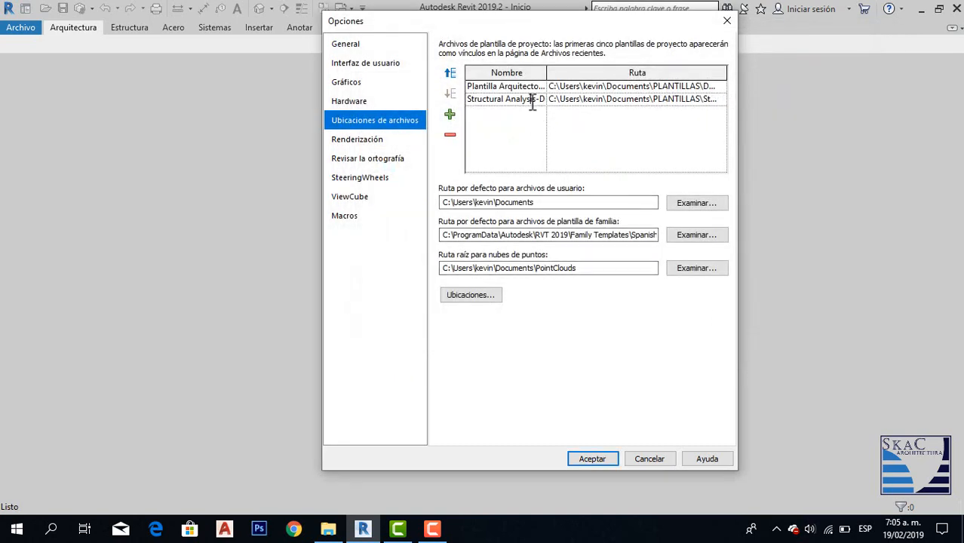
left_click_drag(539, 99, 458, 94)
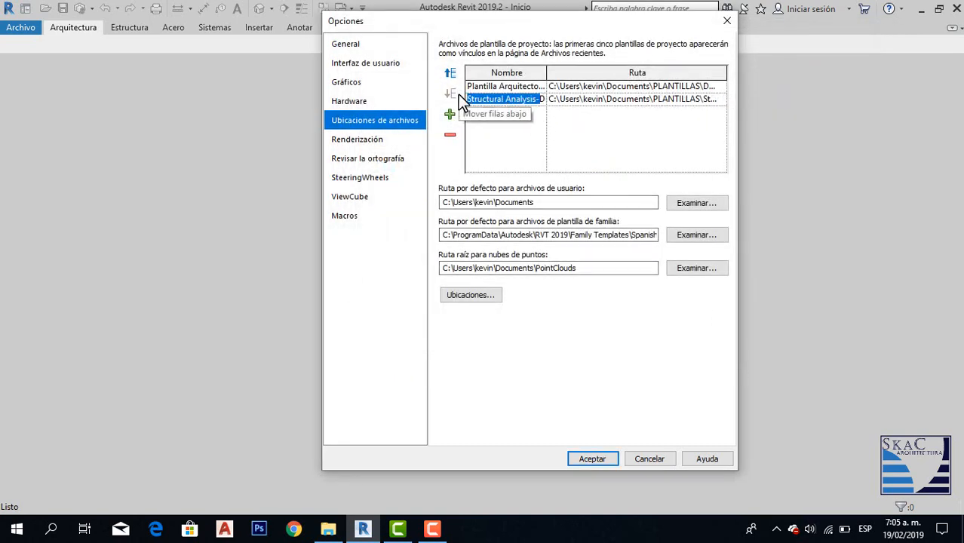
key("BackSpace")
key("Delete")
key("Delete")
key("Delete")
key("Delete")
key("Delete")
key("Delete")
key("Delete")
key("Delete")
key("Delete")
key("Delete")
key("Delete")
key("Delete")
key("Delete")
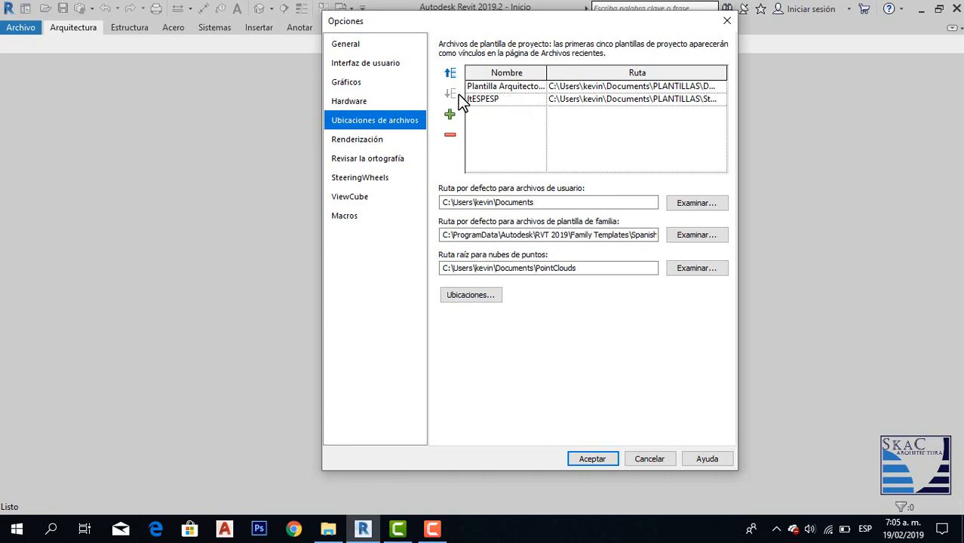
type("Plantilla Estructural")
left_click_drag(548, 72, 562, 73)
left_click(521, 138)
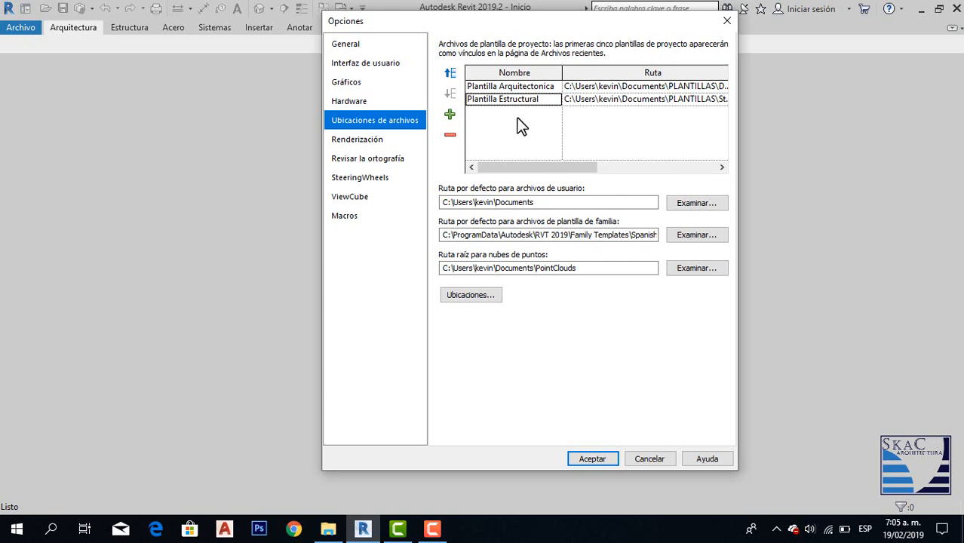
Open the library locations and start browsing for a new folder path for the Library entry.
left_click(491, 294)
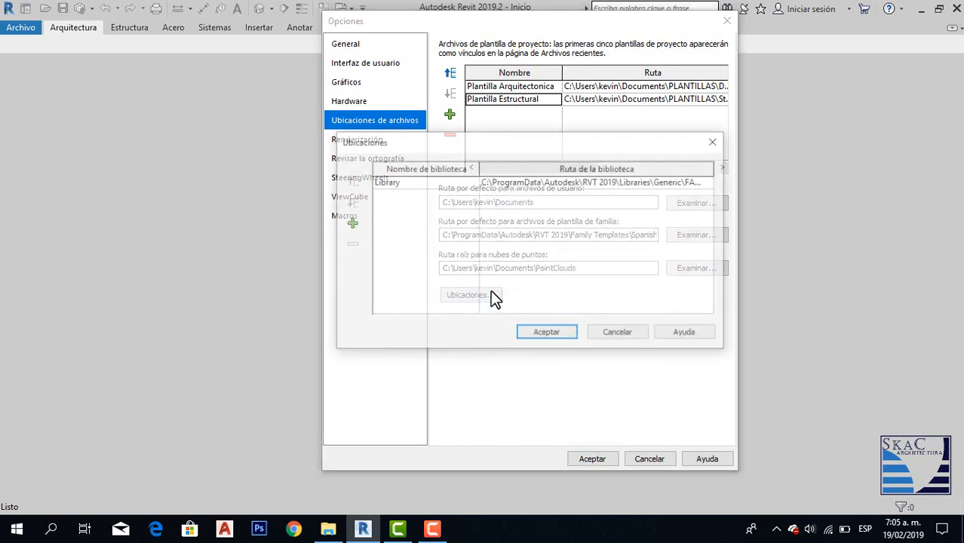
left_click_drag(551, 145, 663, 87)
left_click(598, 124)
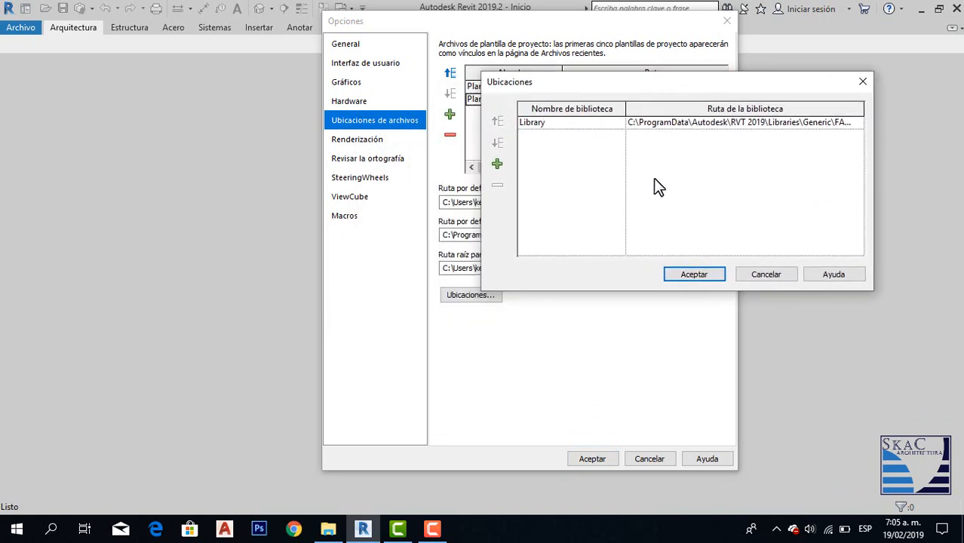
left_click(536, 122)
left_click(767, 159)
left_click(783, 123)
left_click(856, 123)
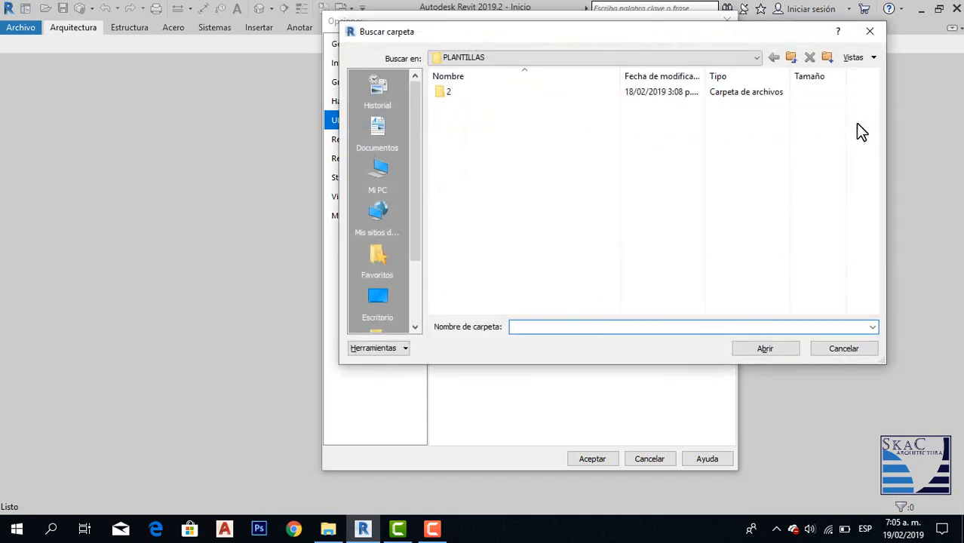
left_click(758, 59)
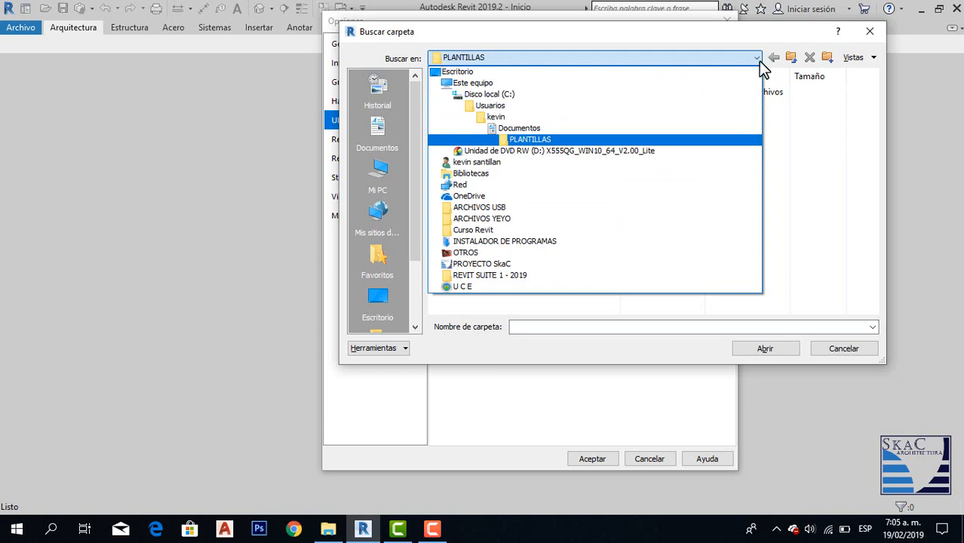
left_click(758, 61)
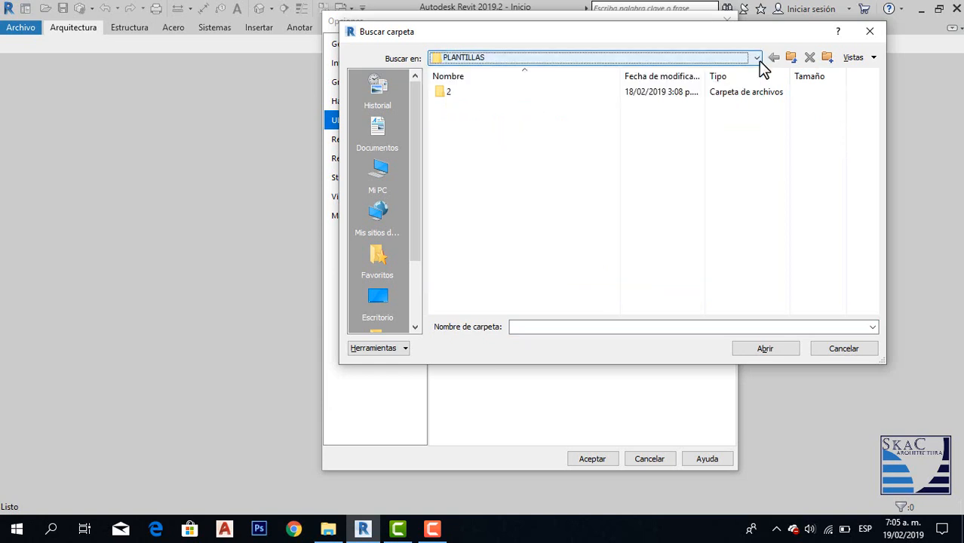
left_click(758, 61)
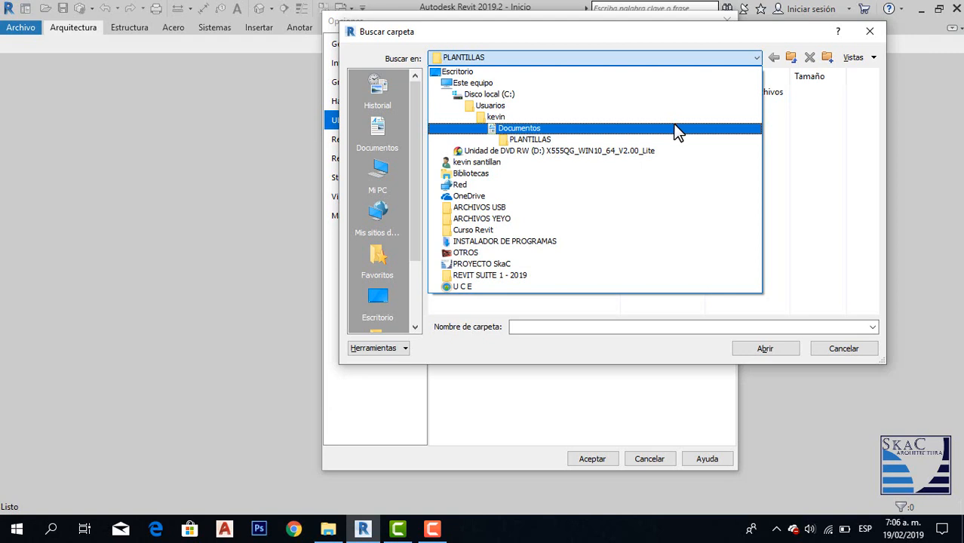
left_click(747, 140)
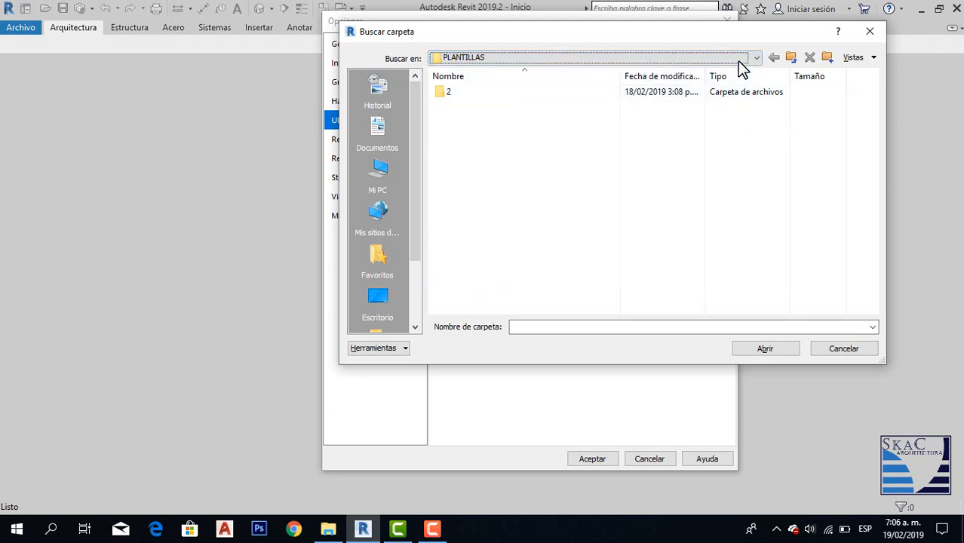
double_click(669, 91)
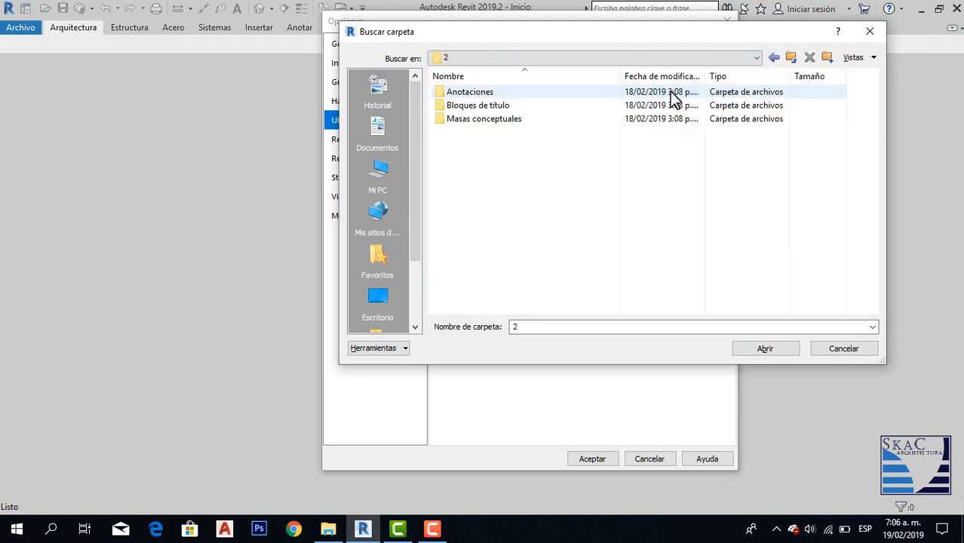
left_click(870, 31)
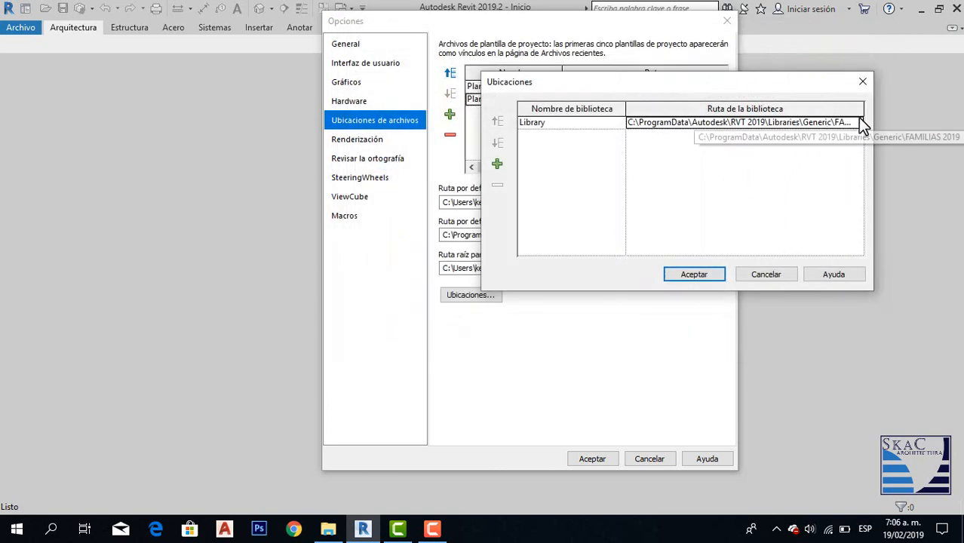
left_click(575, 131)
left_click(581, 123)
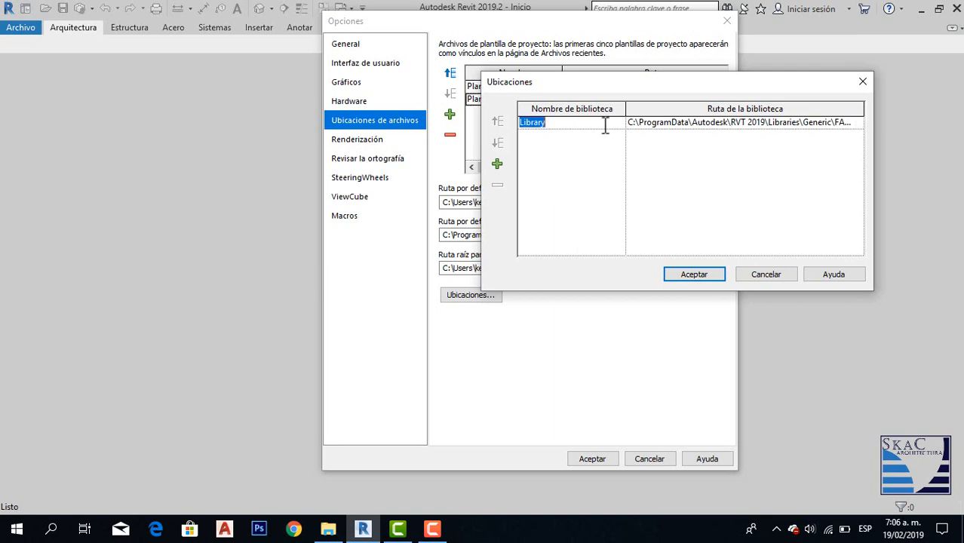
Browse again for the Library path and move the FAMILIAS 2019 folder from ARCHIVOS CURSO in File Explorer into the PLANTILLAS folder.
left_click(829, 123)
left_click(860, 123)
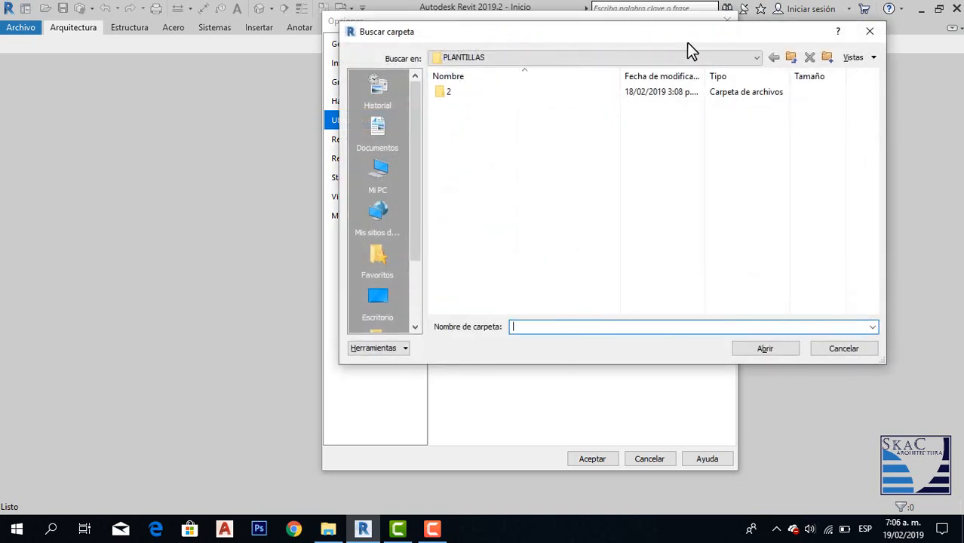
left_click_drag(698, 46, 753, 14)
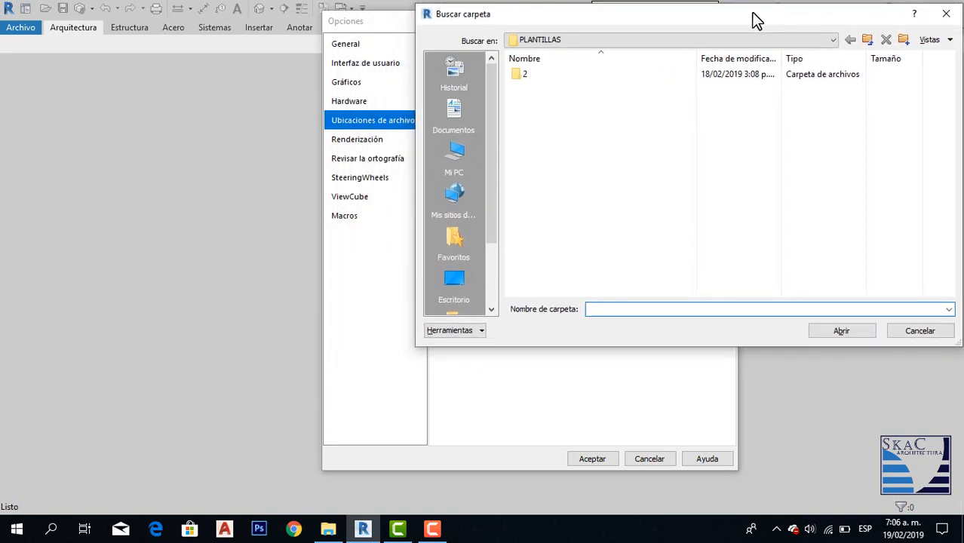
left_click(328, 529)
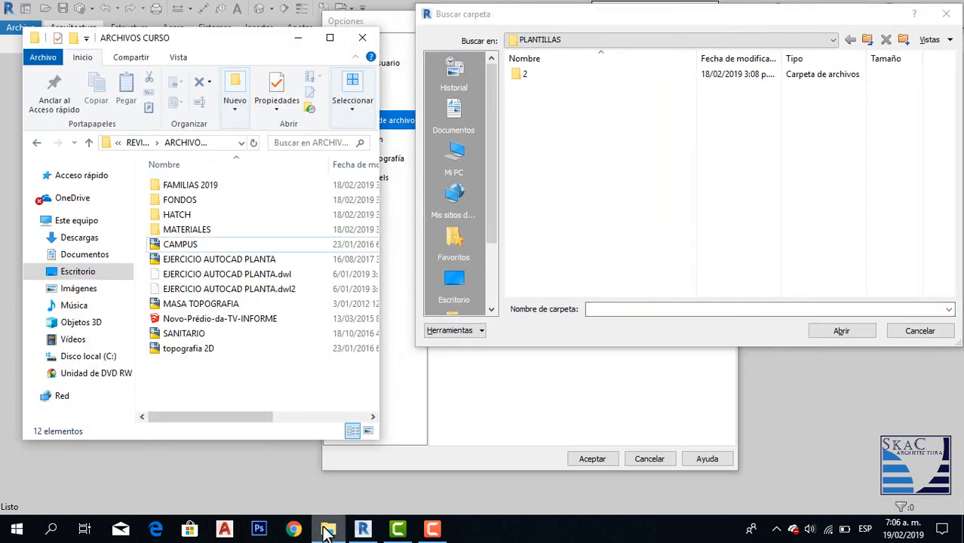
left_click(219, 184)
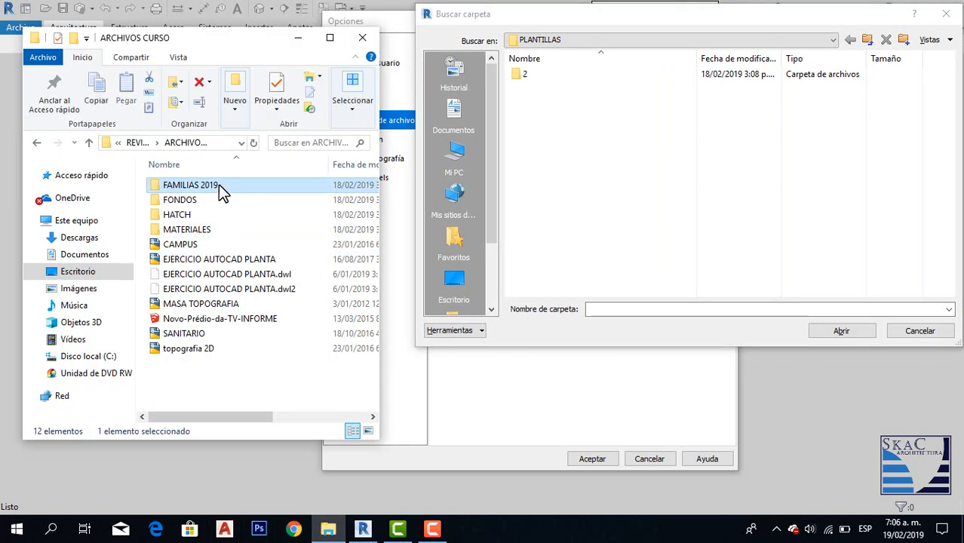
left_click_drag(219, 184, 638, 175)
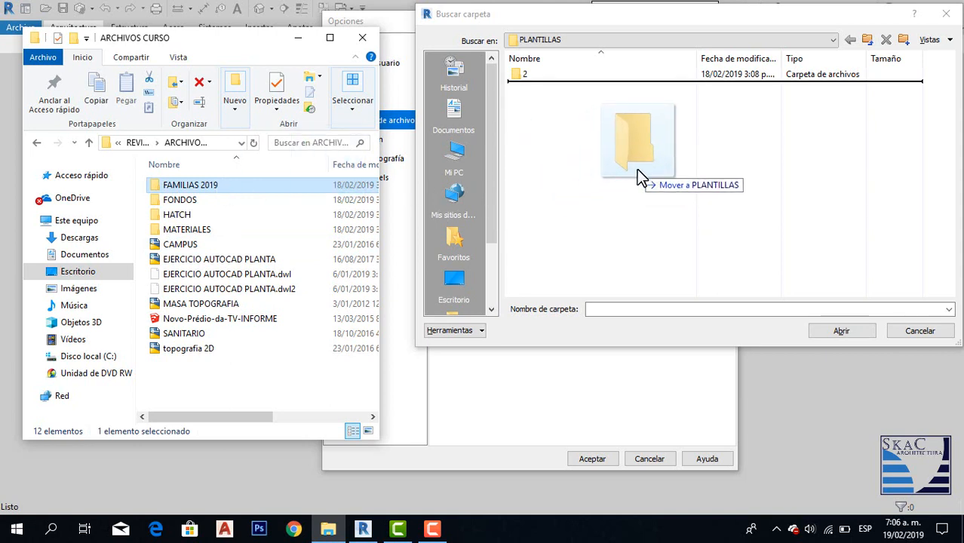
left_click_drag(636, 170, 636, 170)
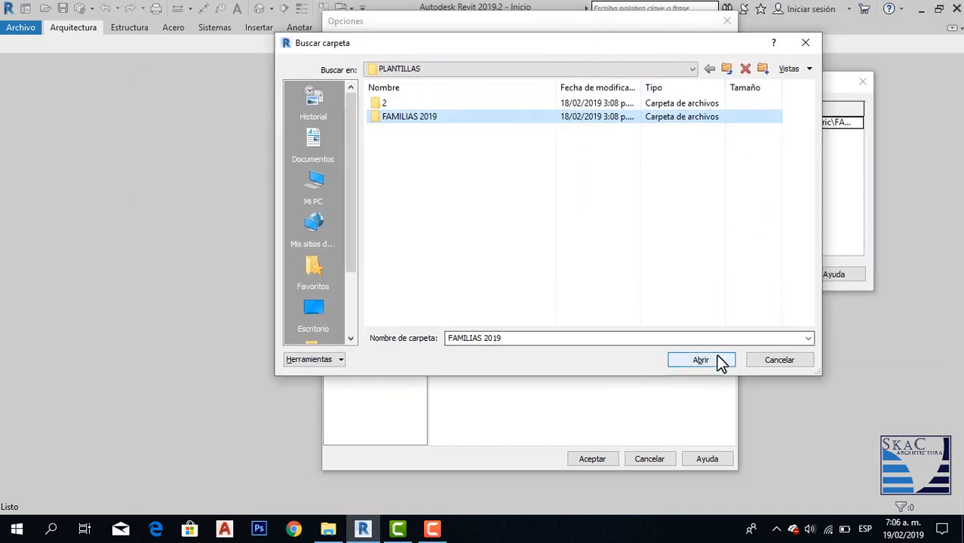
Set the Library entry's path to the FAMILIAS 2019 folder inside PLANTILLAS and accept the locations and the options.
left_click(539, 115)
left_click(609, 256)
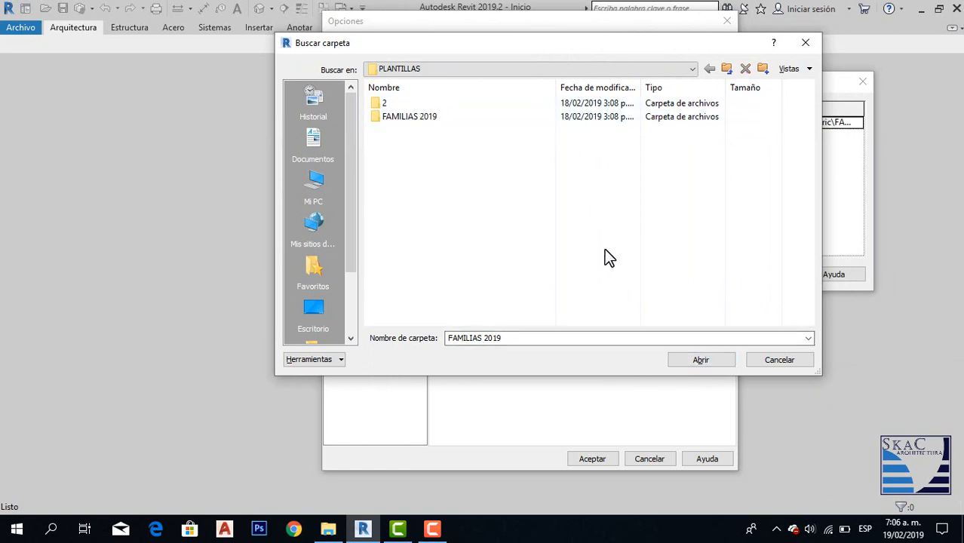
left_click(458, 117)
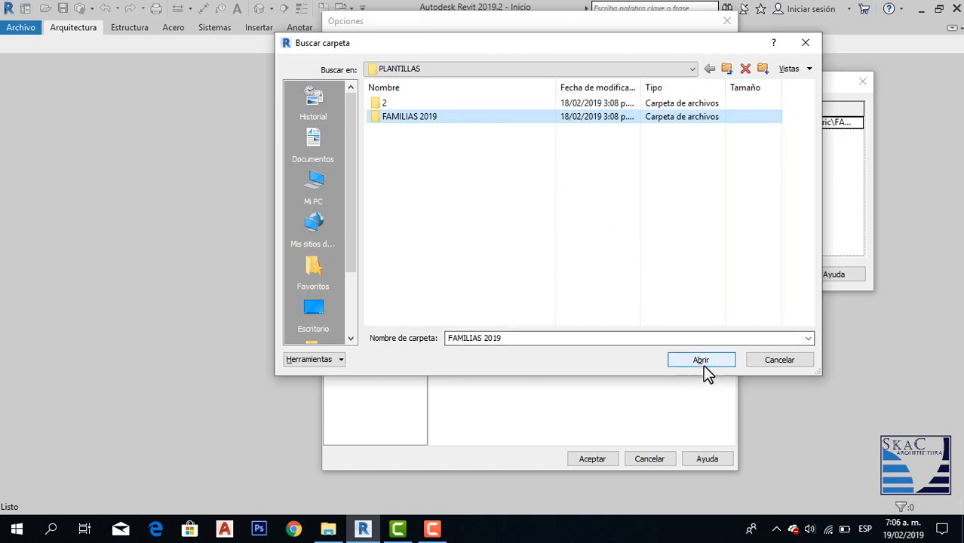
left_click(702, 361)
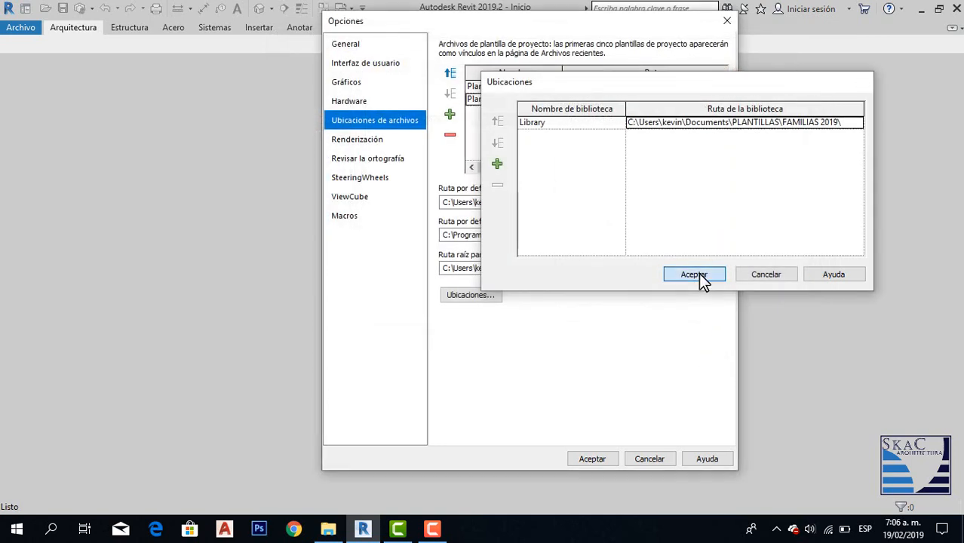
left_click(695, 274)
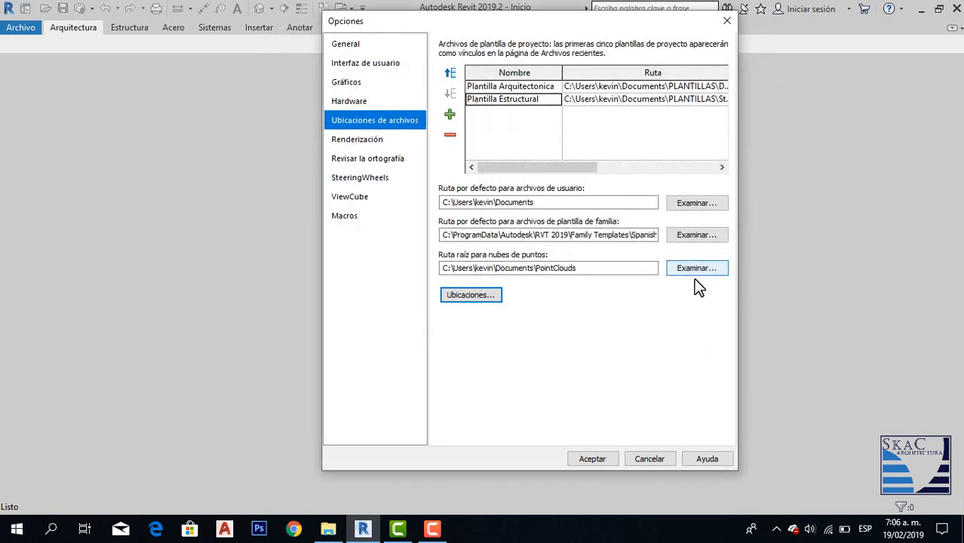
left_click(602, 462)
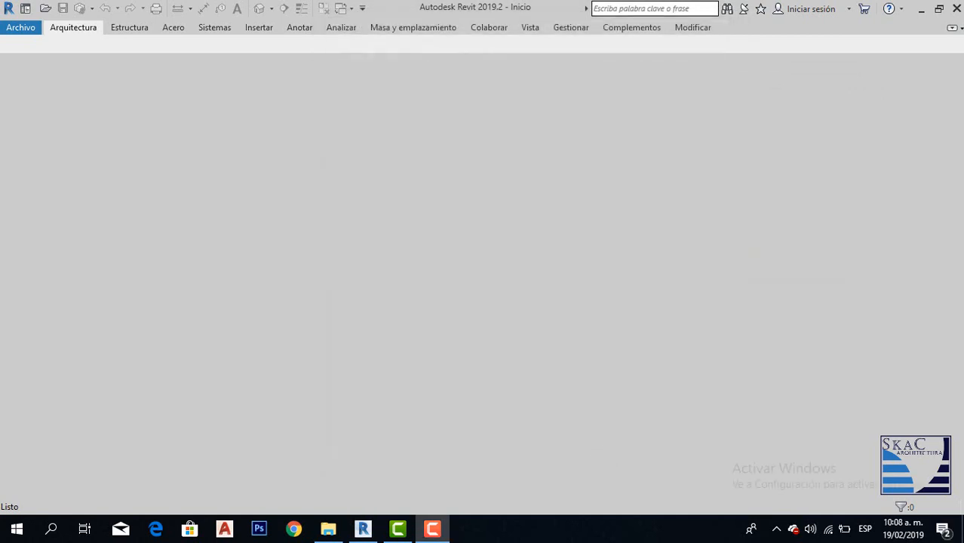
Create a new project based on the Plantilla Arquitectonica template.
left_click(31, 32)
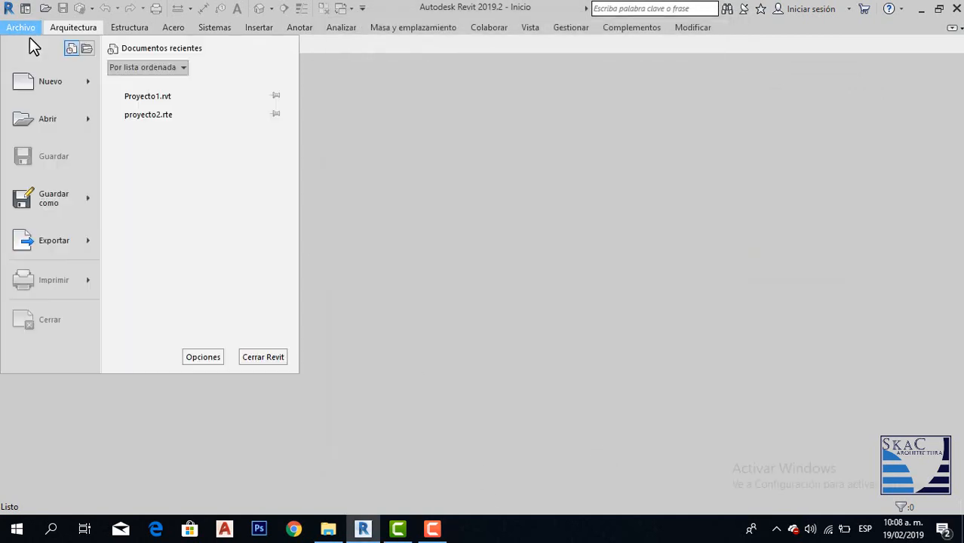
mouse_move(72, 92)
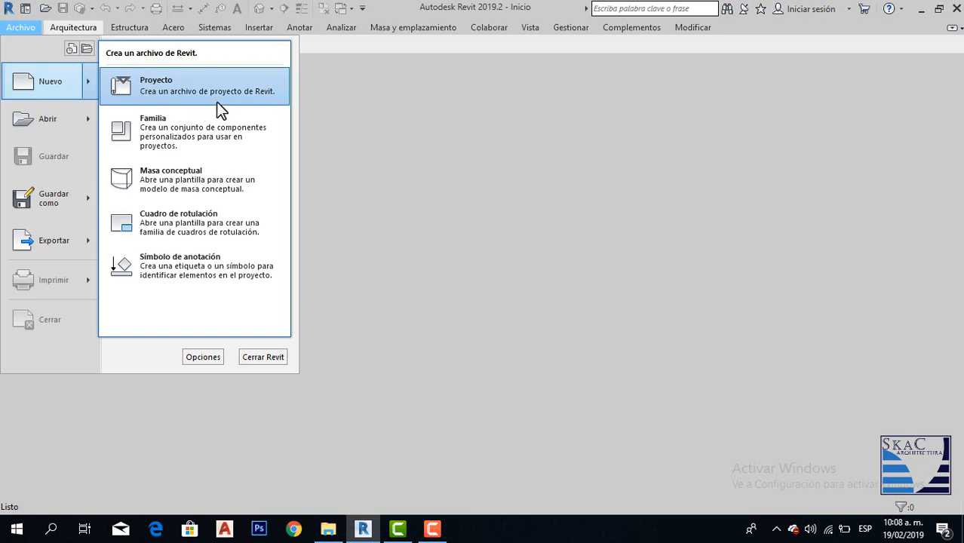
left_click(245, 89)
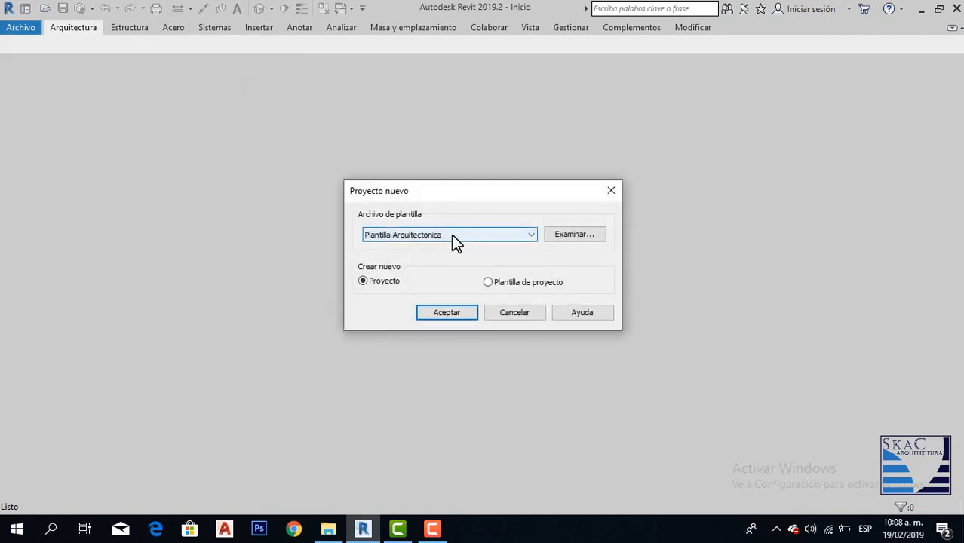
left_click(451, 234)
left_click(439, 256)
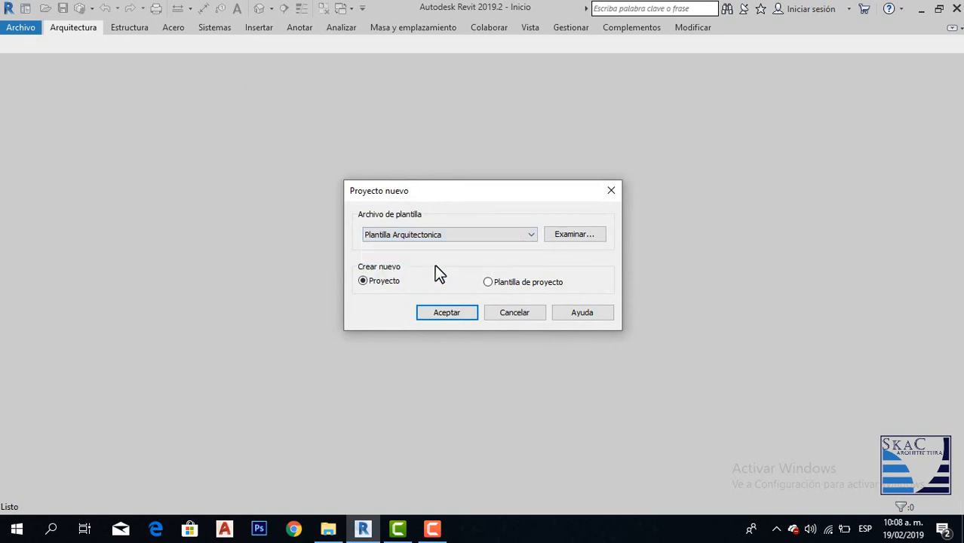
left_click(448, 313)
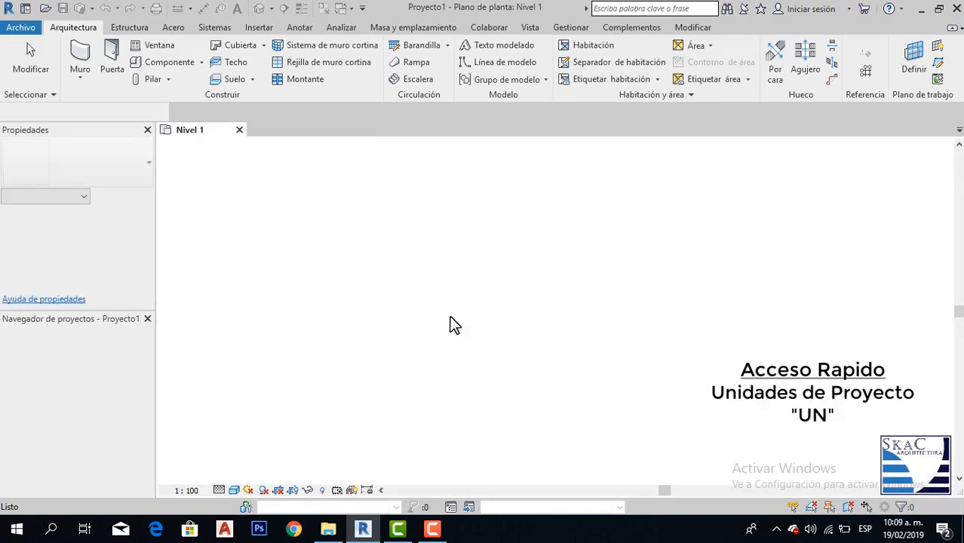
Open the project units and set the length (Longitud) format to Metros.
left_click(575, 28)
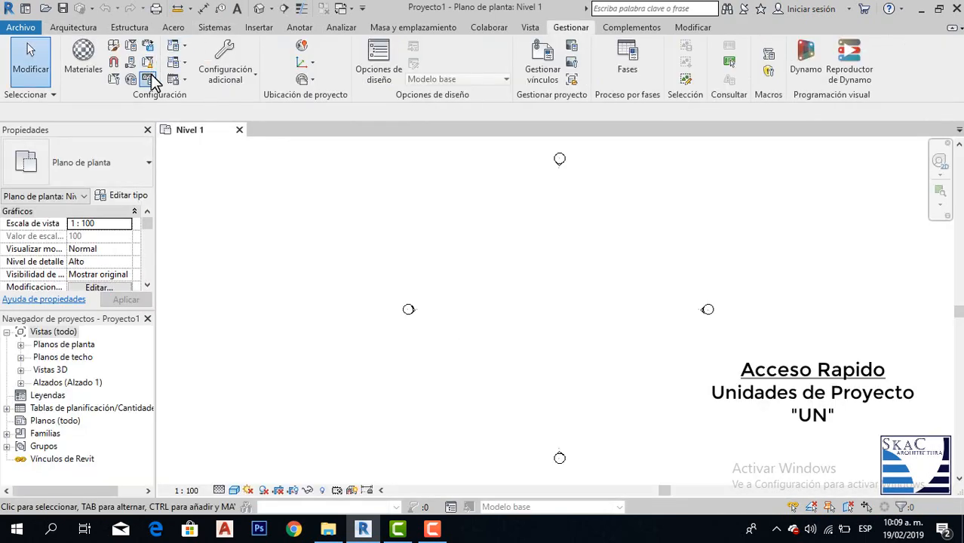
key("u")
key("n")
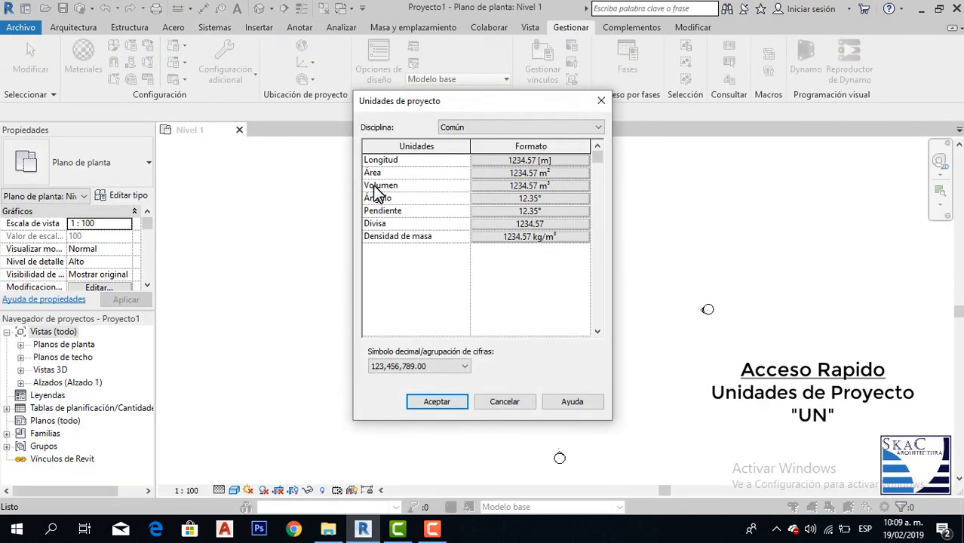
left_click(541, 160)
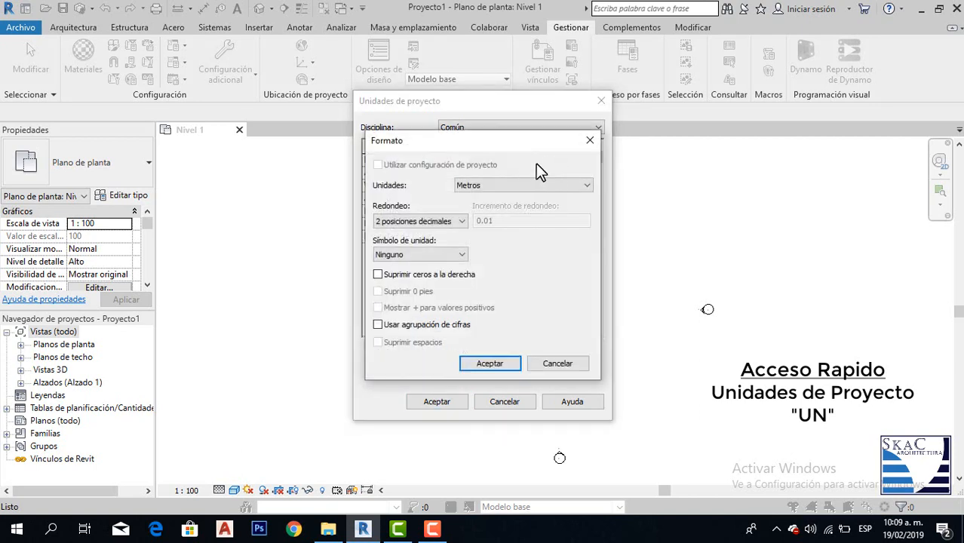
left_click(524, 184)
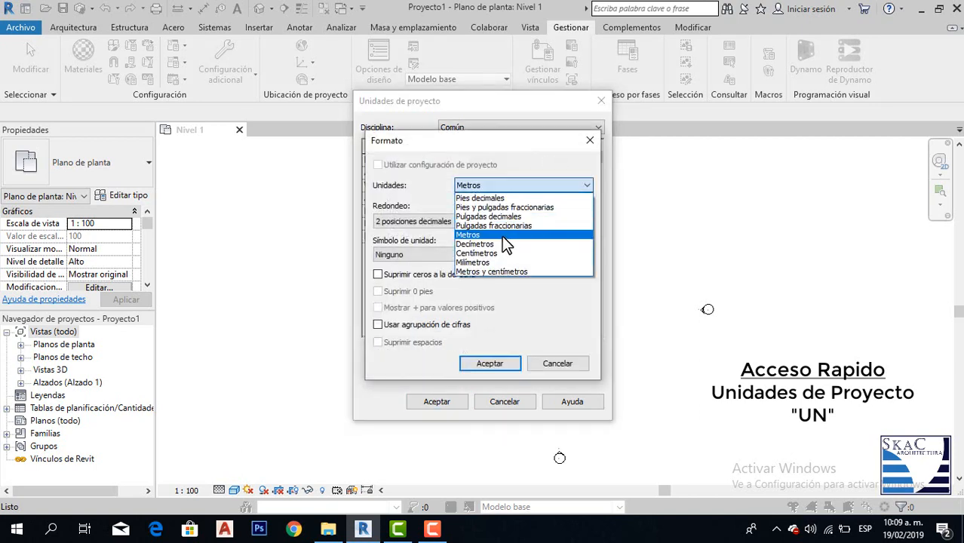
left_click(501, 236)
left_click(490, 363)
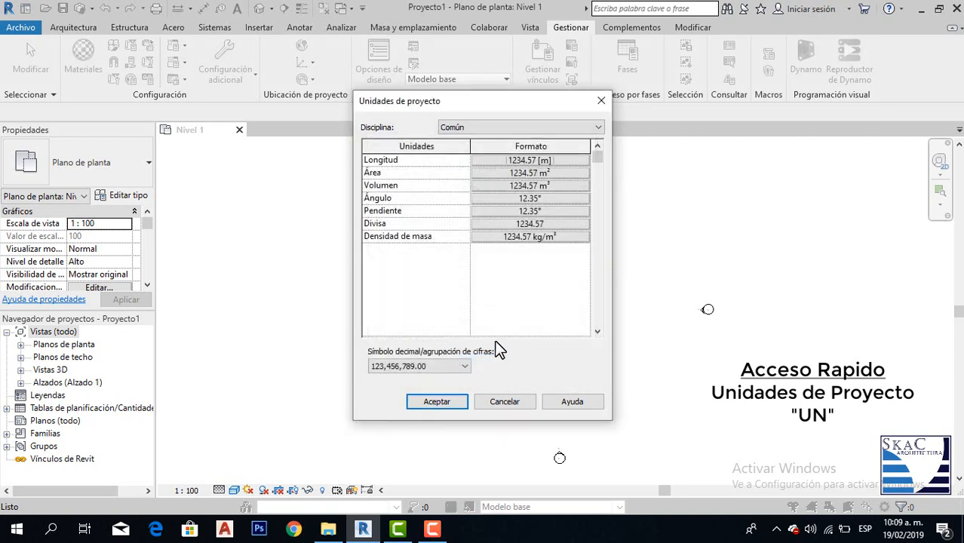
Set the area (Área) format to Metros cuadrados and accept the project units.
left_click(528, 174)
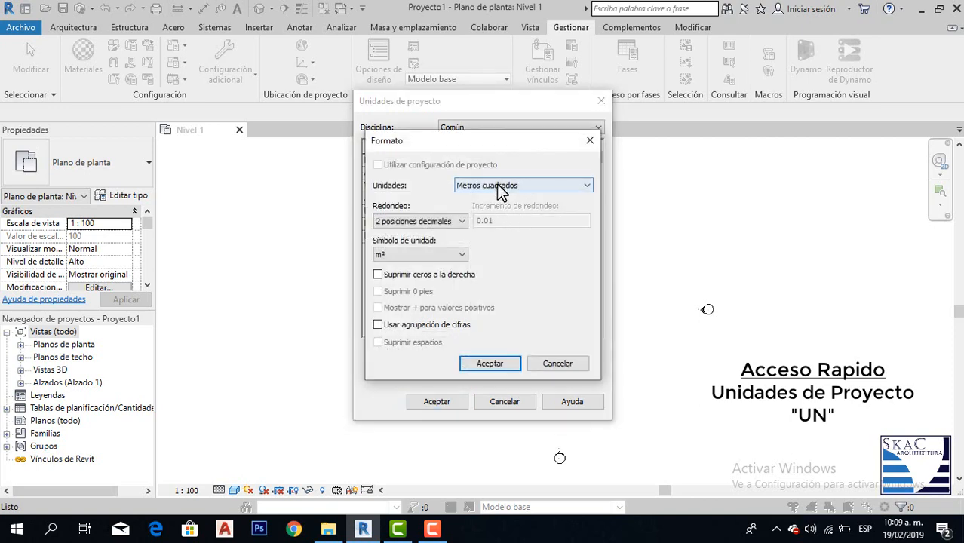
left_click(496, 183)
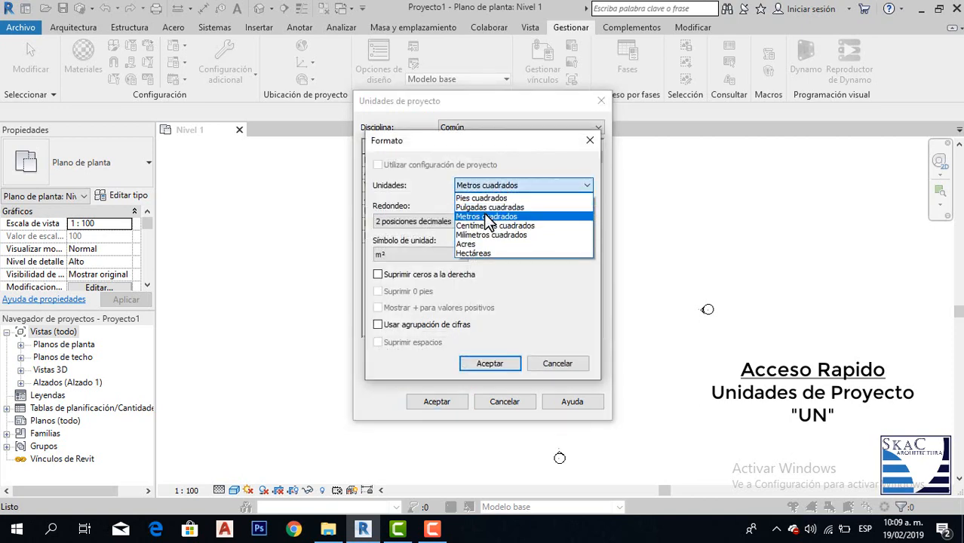
left_click(486, 215)
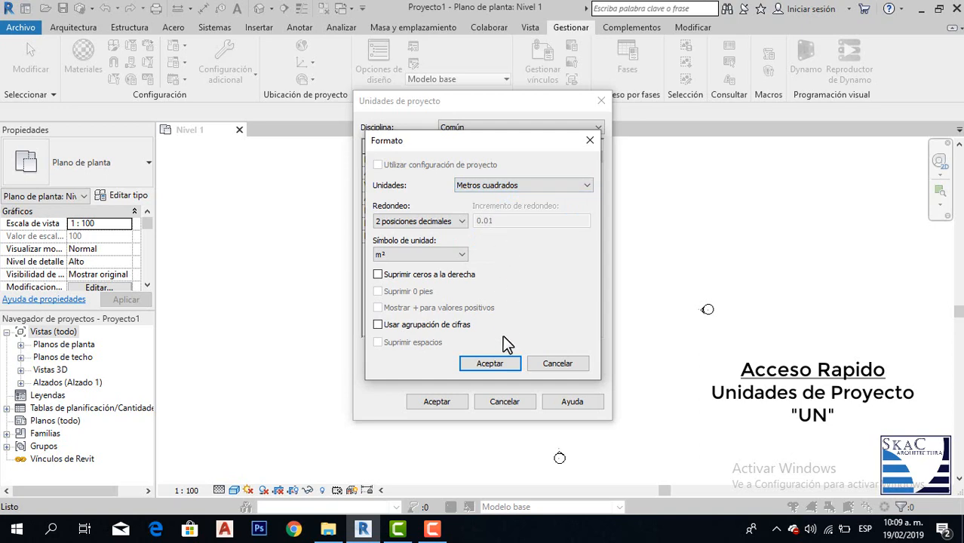
left_click(494, 368)
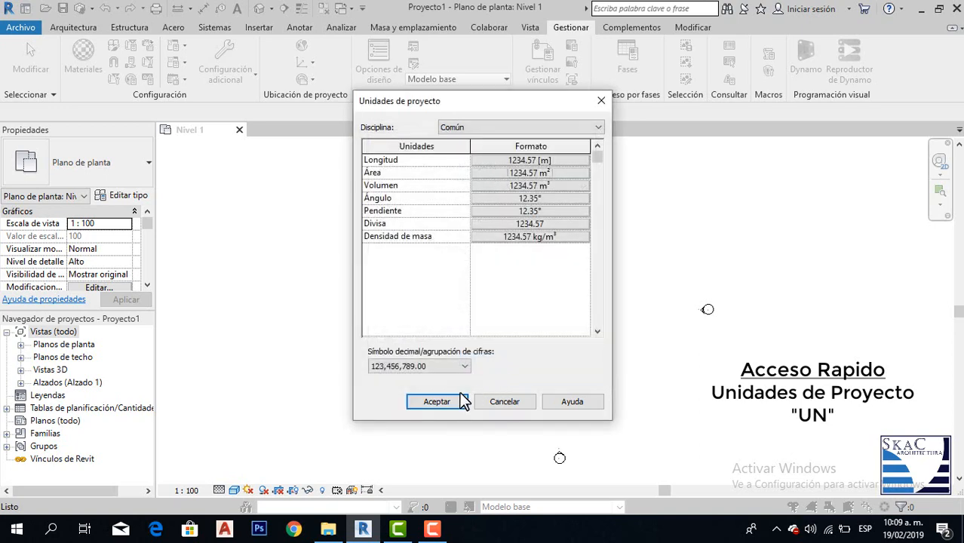
left_click(438, 402)
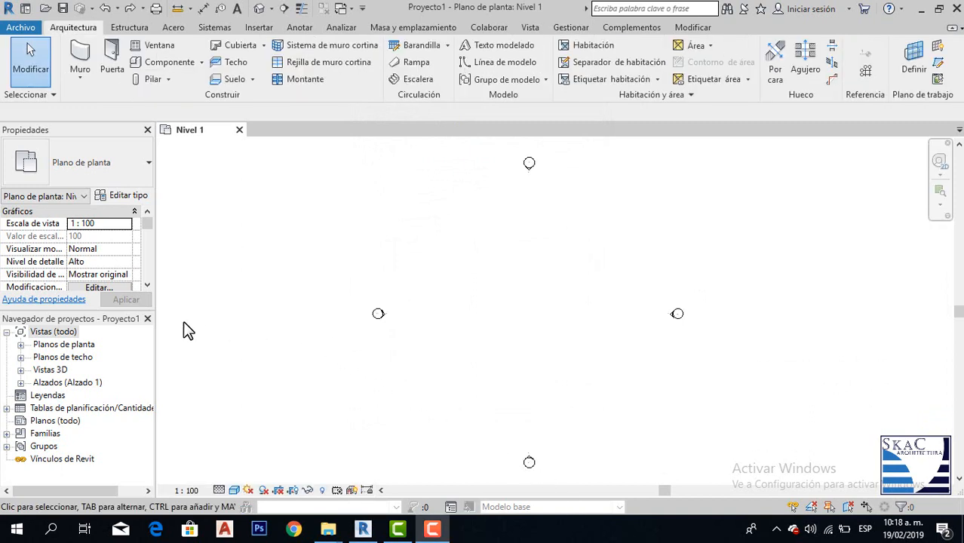
Expand the floor plan, ceiling plan, 3D and elevation view groups of the project, and open the Este elevation.
left_click(22, 344)
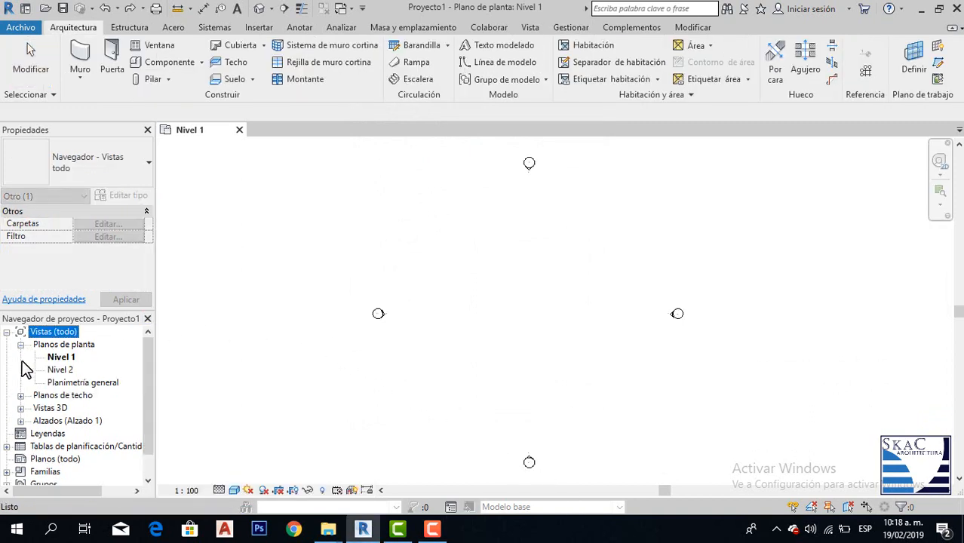
left_click(21, 383)
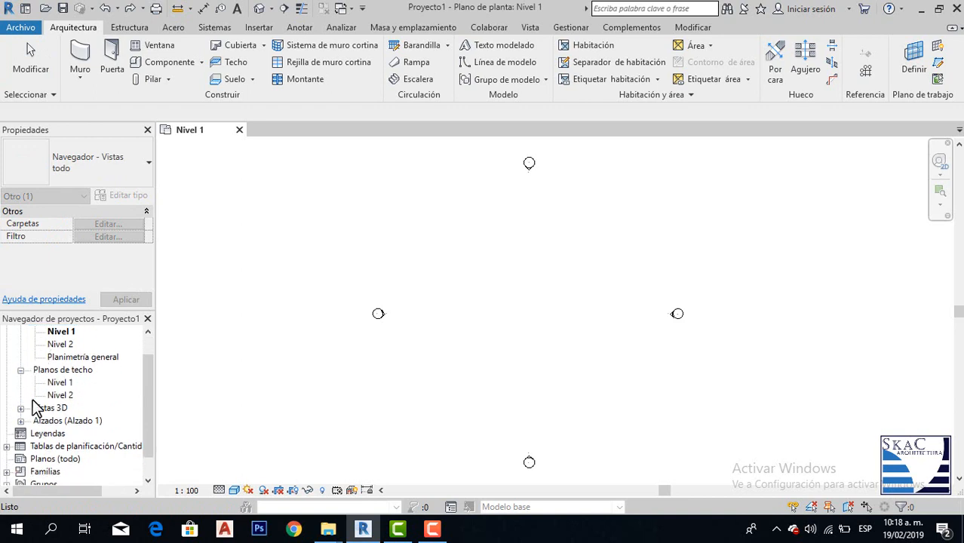
left_click(21, 408)
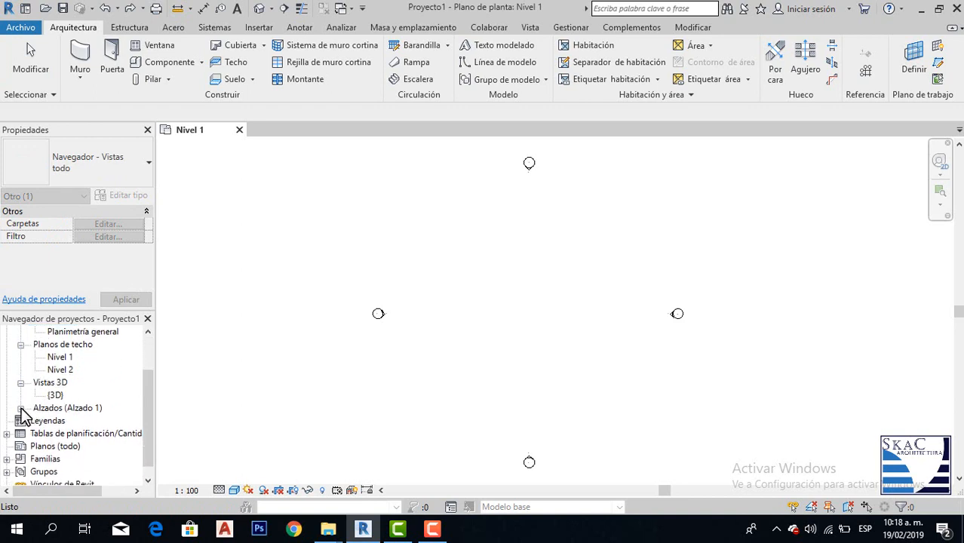
left_click(20, 408)
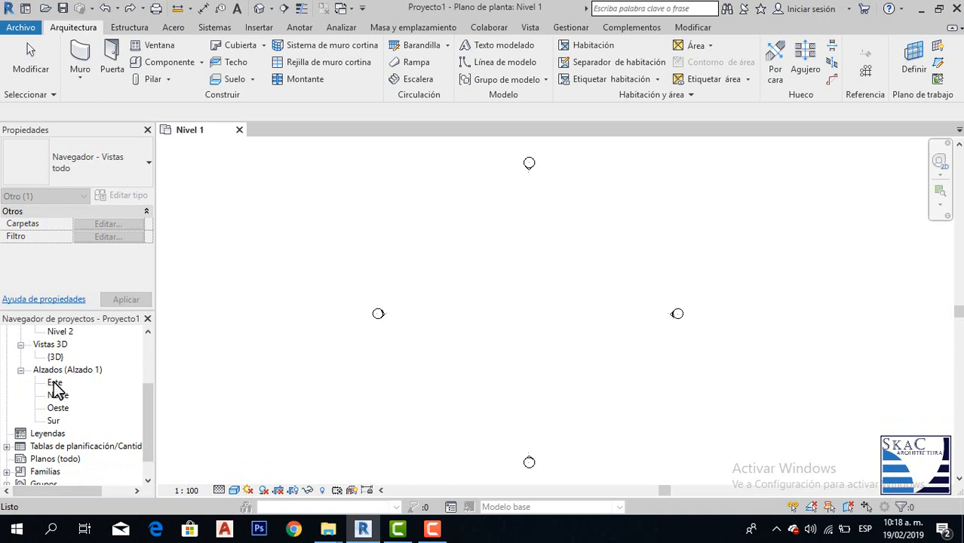
double_click(55, 383)
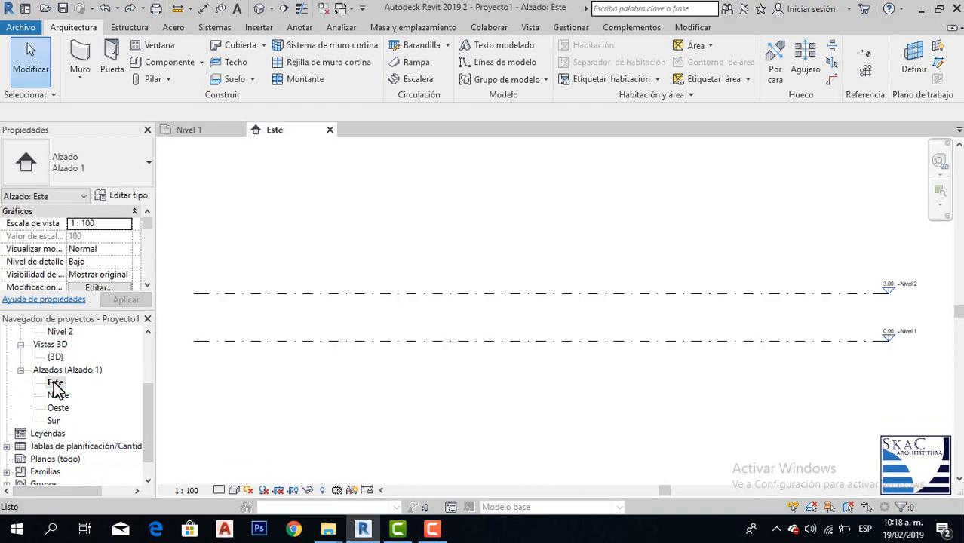
Set the elevation of Nivel 2 to 3.5 m.
middle_click_drag(572, 327, 338, 345)
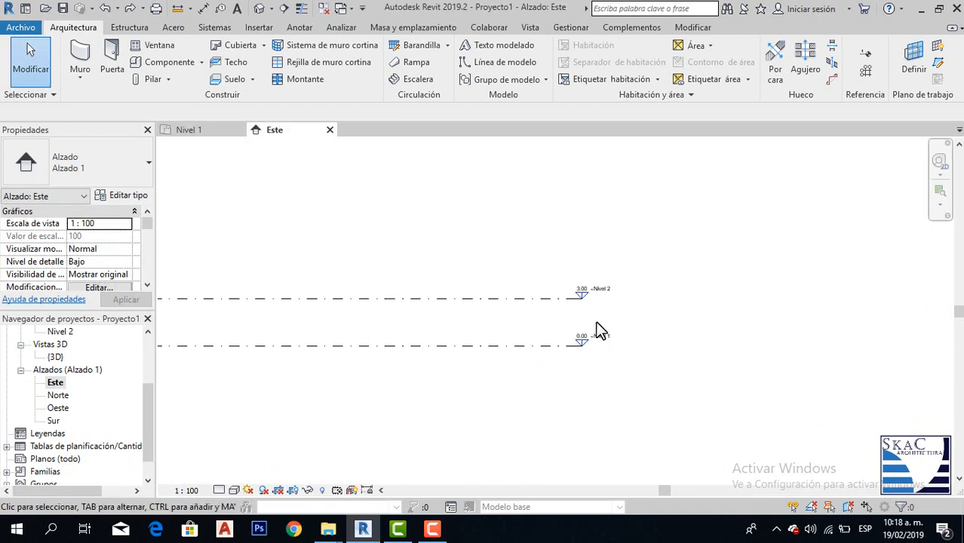
scroll(589, 323, "up", 5)
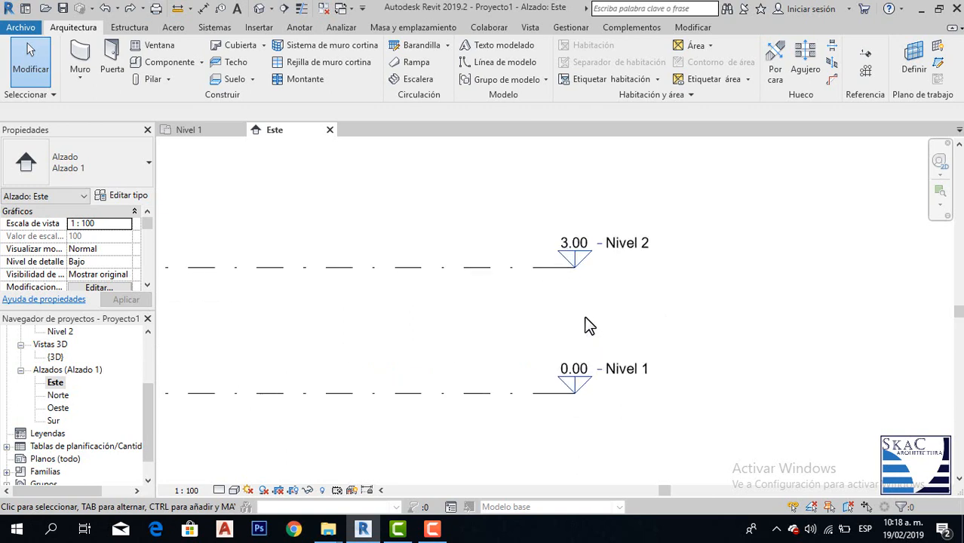
scroll(587, 325, "up", 1)
middle_click_drag(586, 323, 631, 338)
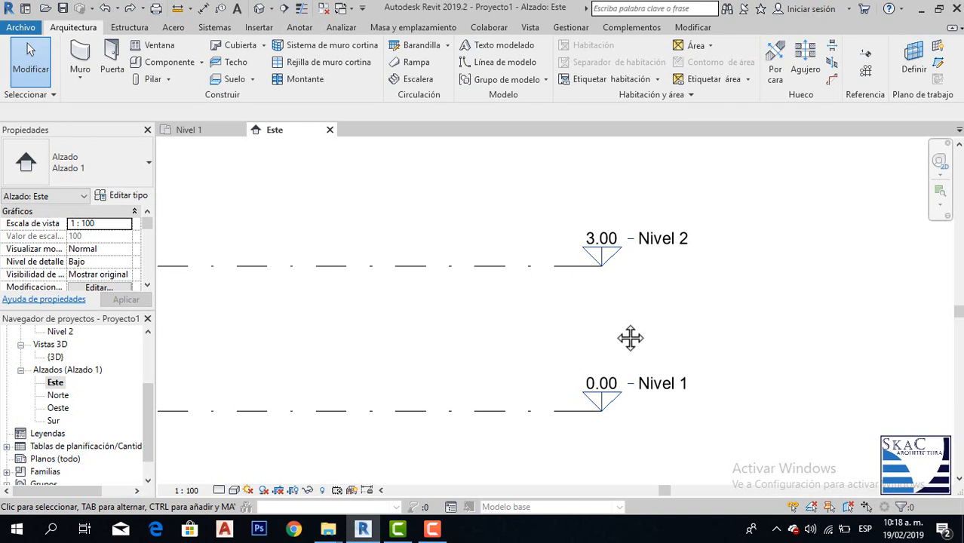
middle_click_drag(631, 337, 621, 333)
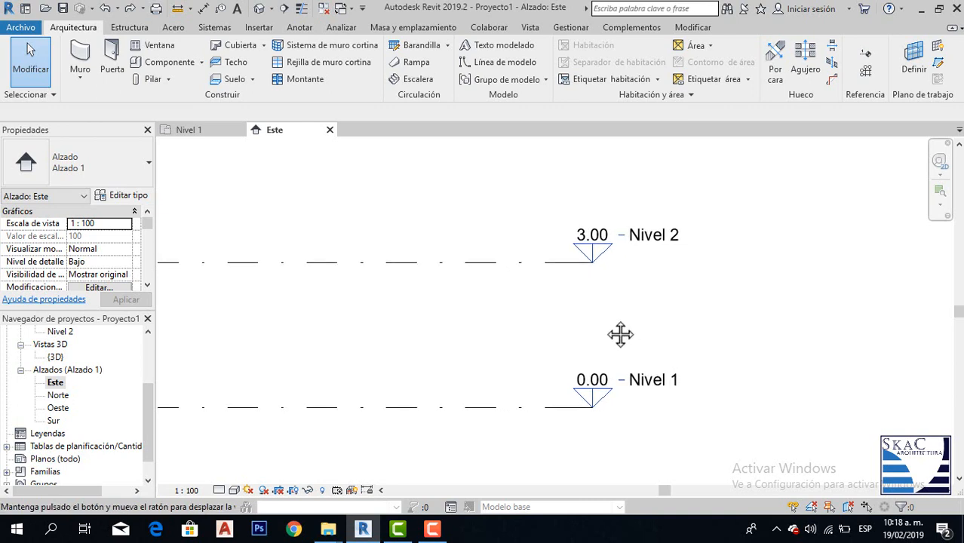
left_click(596, 238)
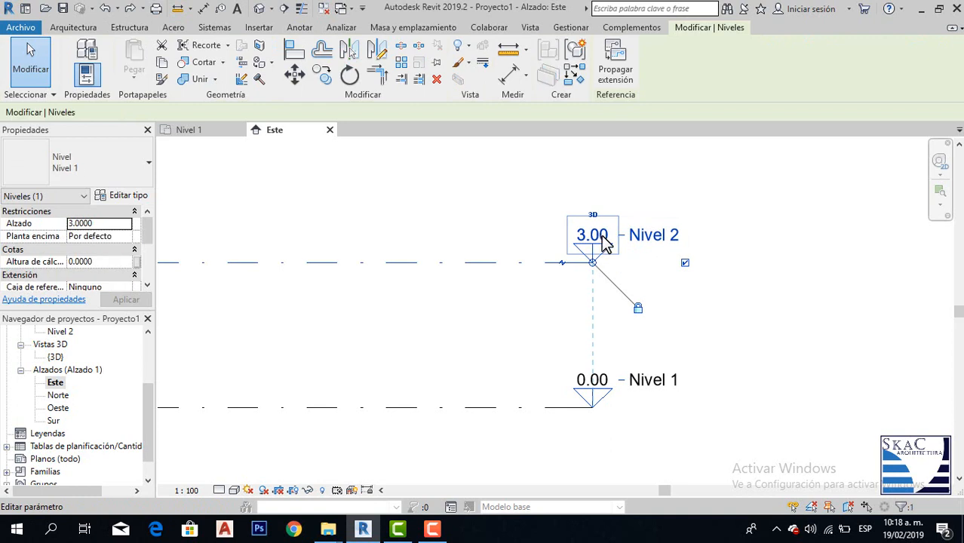
left_click(603, 236)
left_click_drag(604, 235, 565, 240)
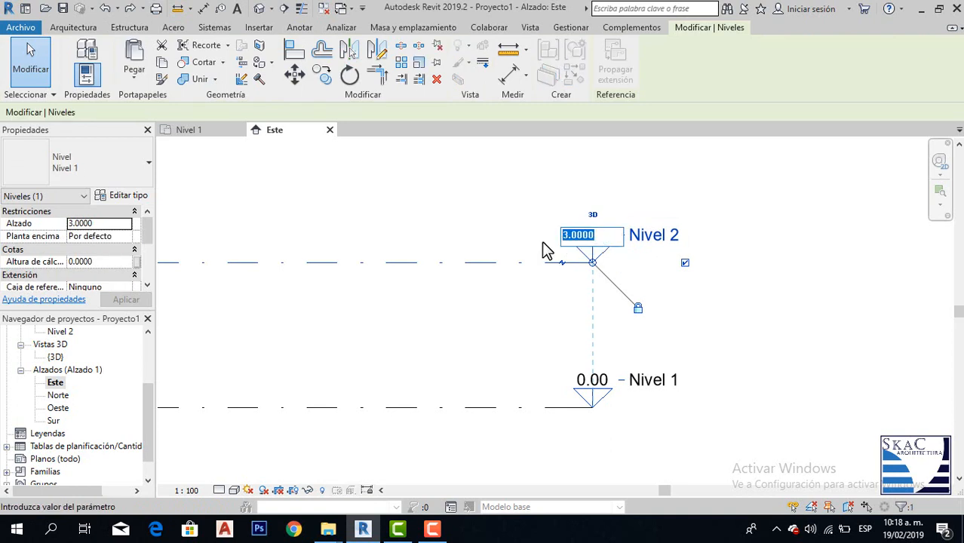
type("3.5")
key("Return")
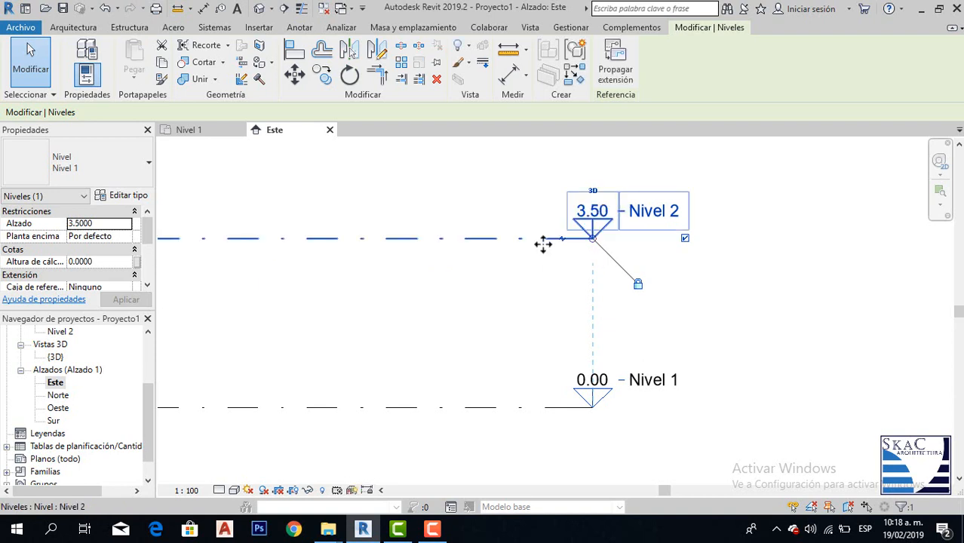
Draw a new level 3.5 m above Nivel 2, ending it in line with the other levels' far ends, and leave the Level command.
scroll(601, 296, "up", 1)
scroll(600, 294, "down", 2)
middle_click_drag(614, 309, 692, 337)
scroll(593, 358, "down", 1)
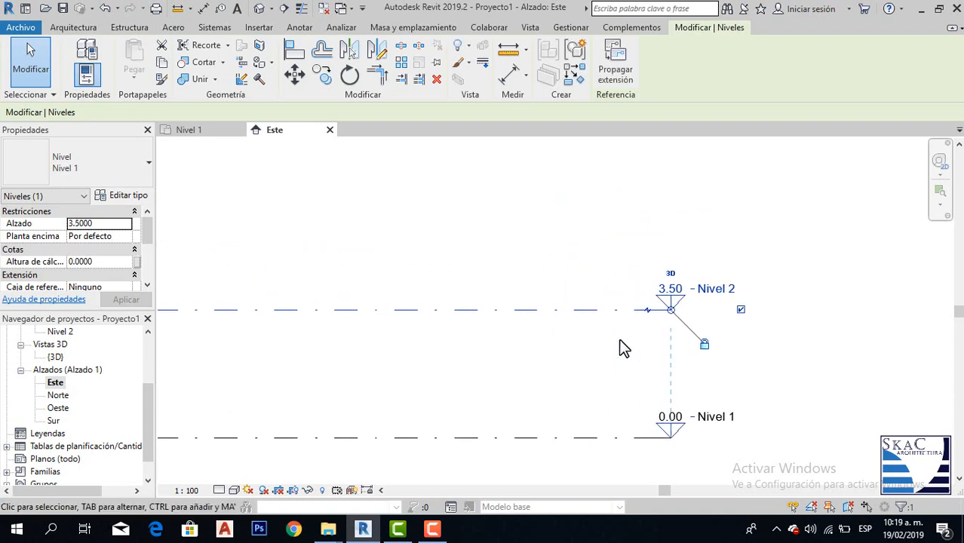
middle_click_drag(623, 348, 639, 352)
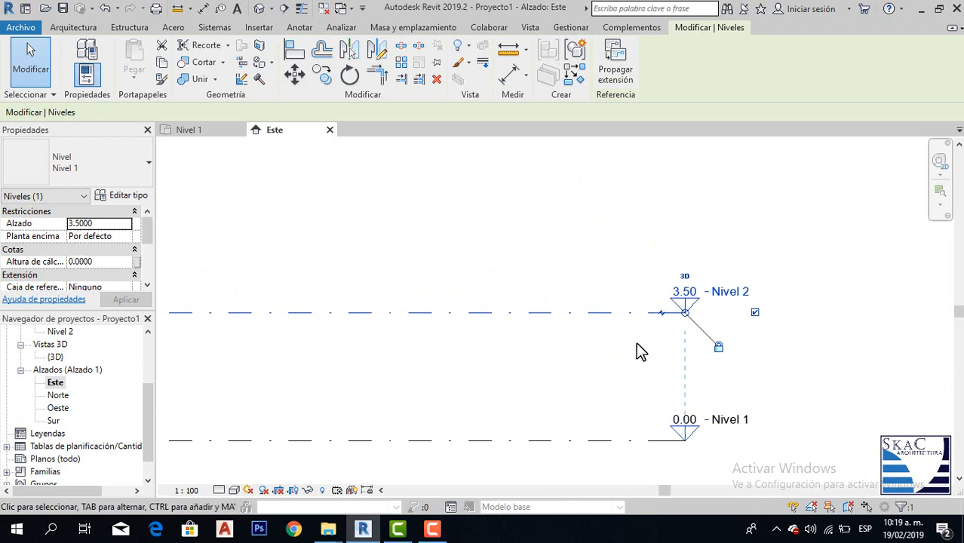
key("Escape")
key("l")
key("l")
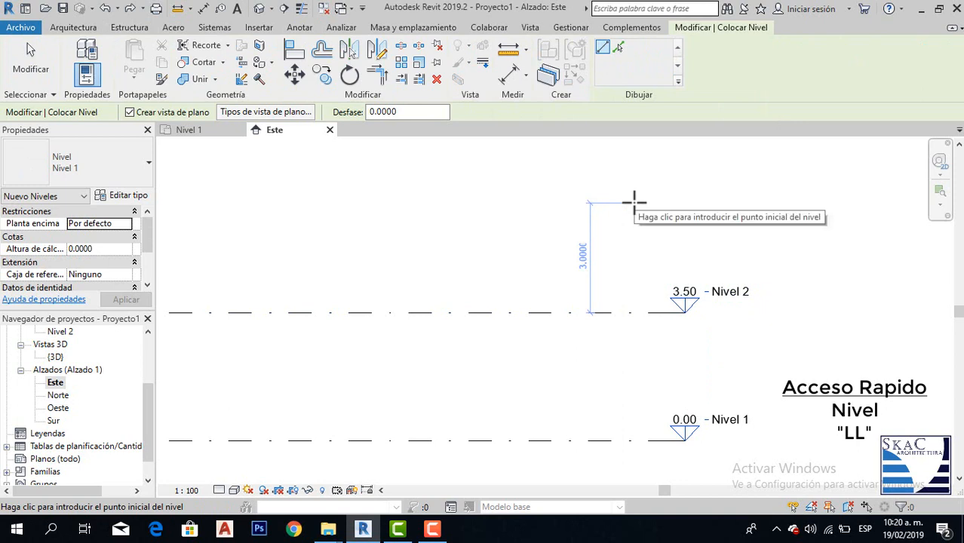
type("3.")
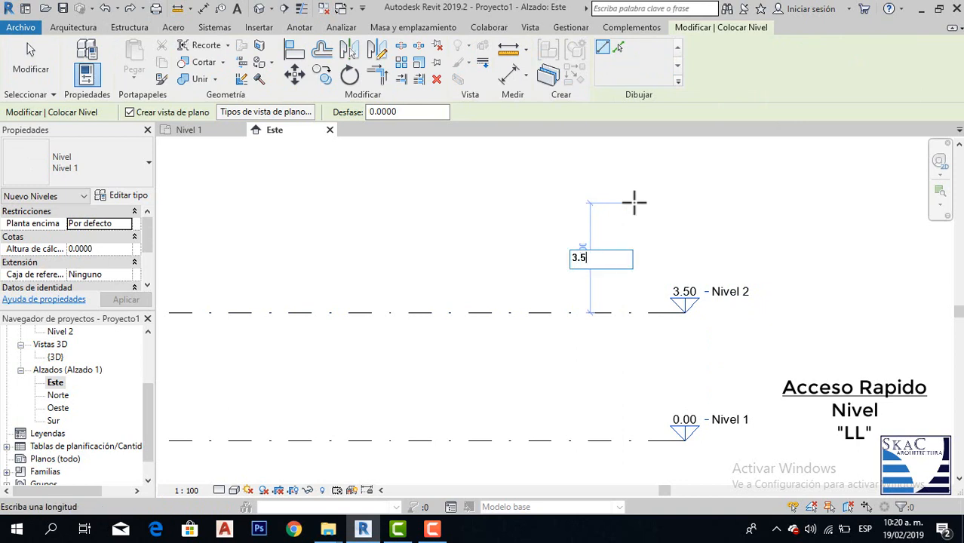
type("5")
key("Return")
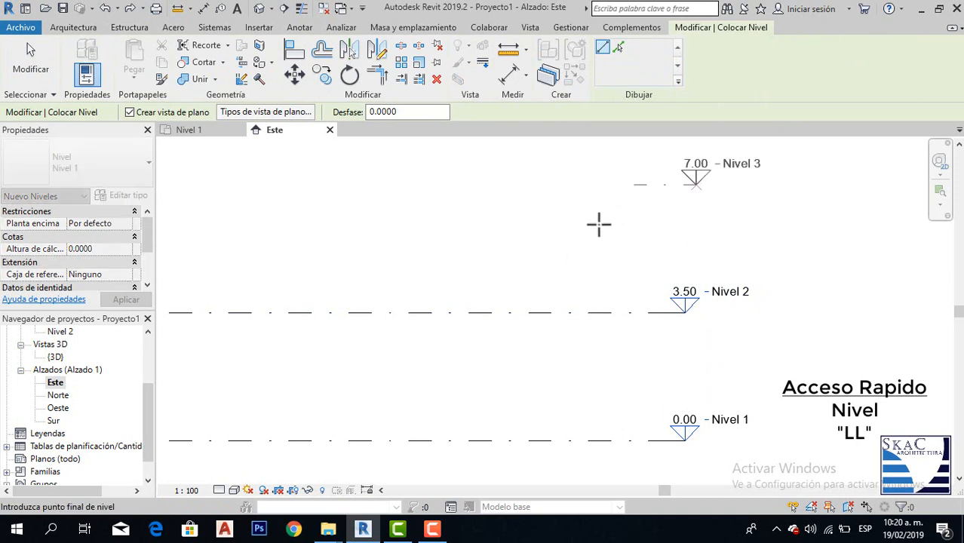
scroll(755, 294, "down", 5)
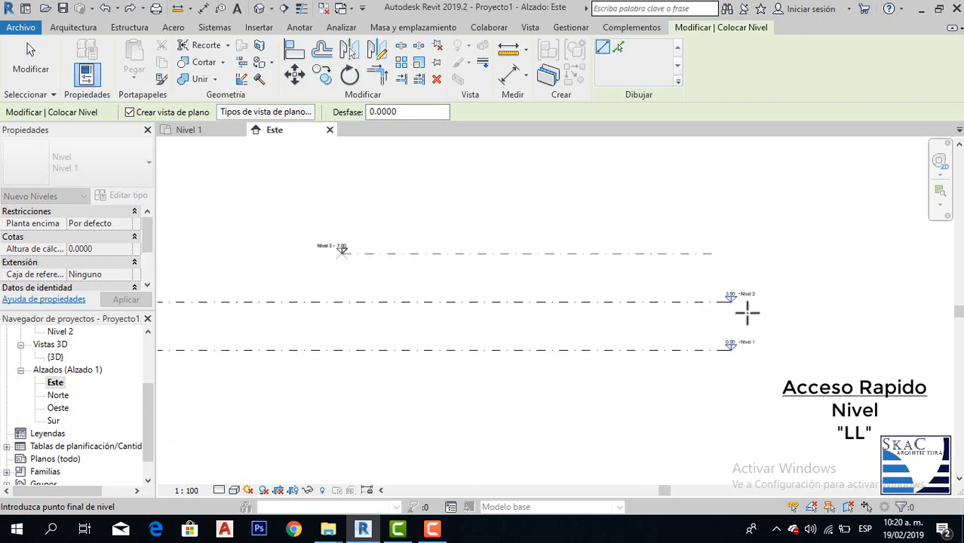
scroll(747, 313, "down", 3)
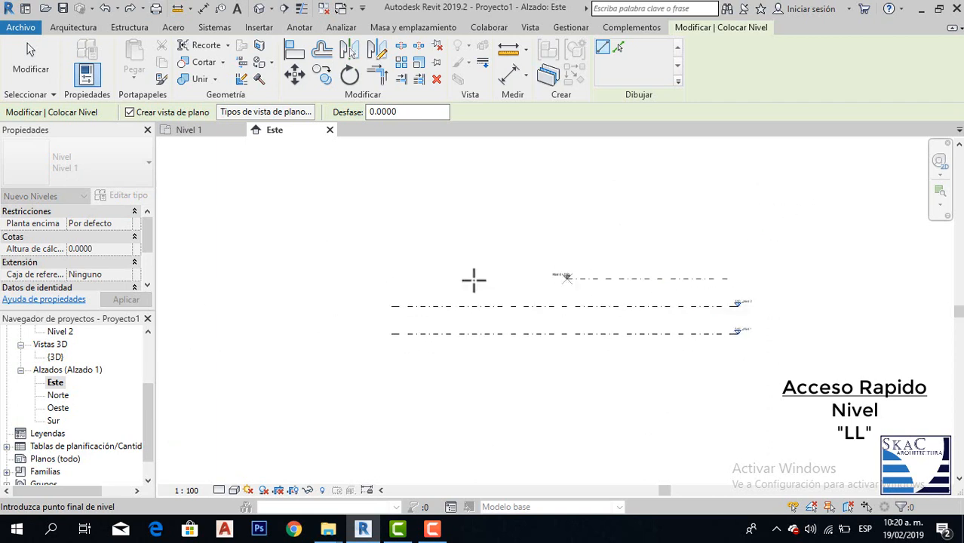
left_click(391, 306)
scroll(784, 321, "up", 4)
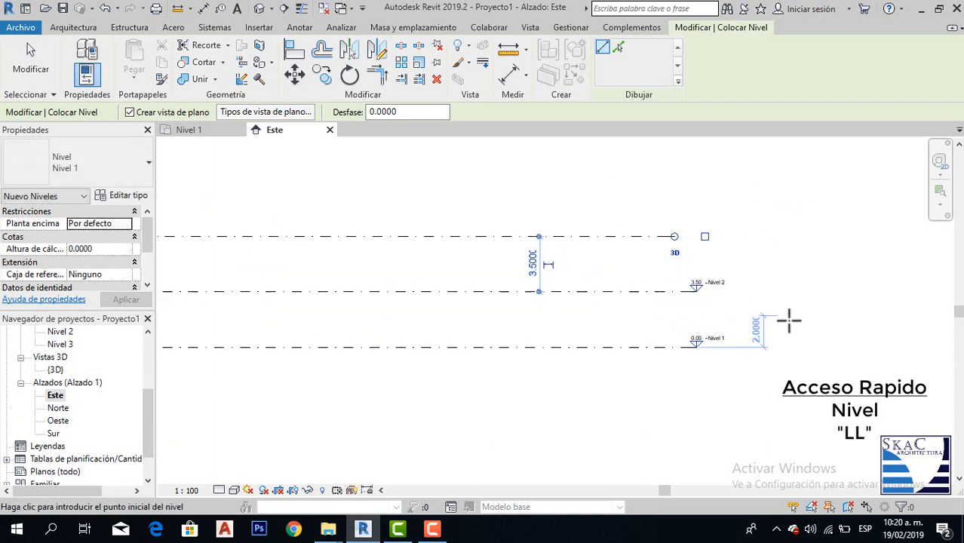
left_click(31, 61)
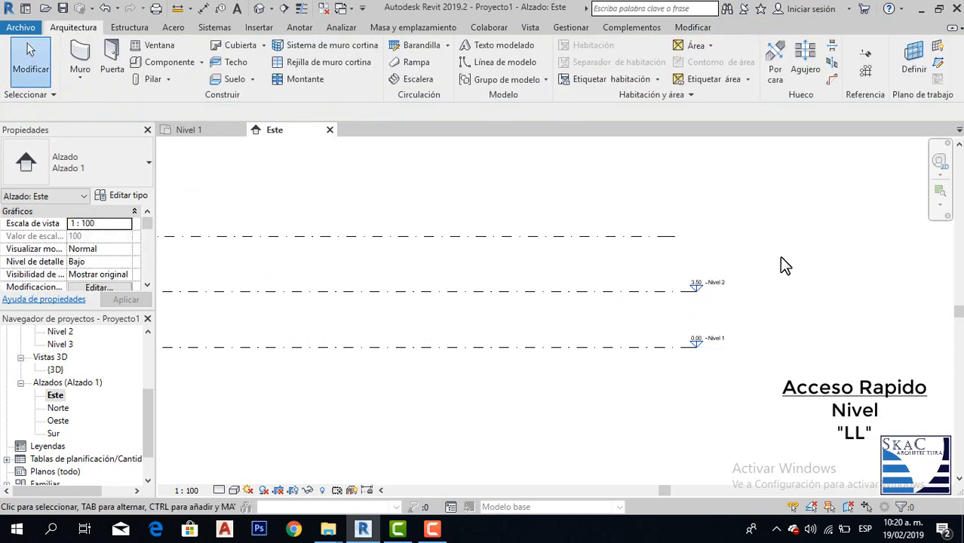
Extend the new top level line's near end until it aligns and locks with the heads of the levels below.
scroll(781, 258, "up", 3)
left_click_drag(578, 247, 540, 190)
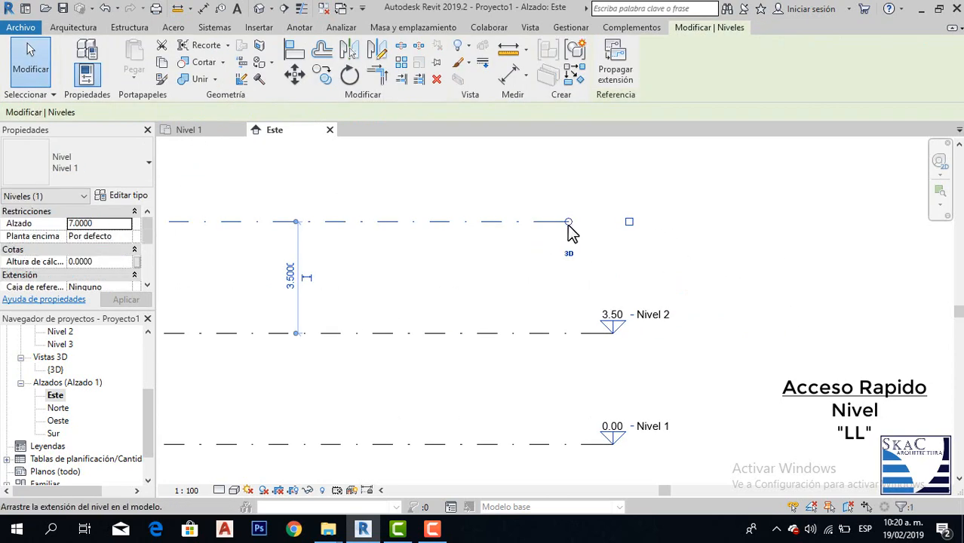
left_click_drag(569, 224, 616, 233)
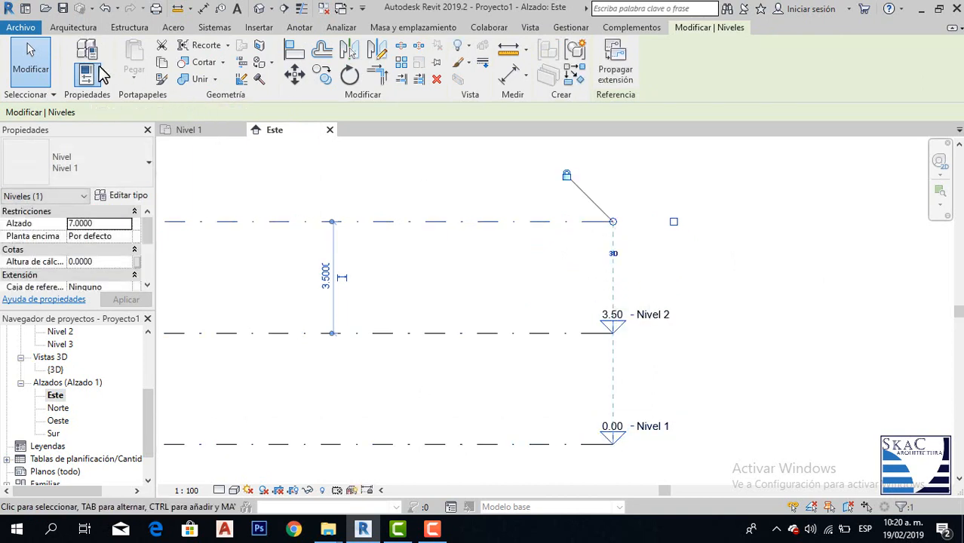
left_click(34, 74)
Show the level head bubble at the aligned end of the topmost level line.
middle_click_drag(550, 287, 663, 284)
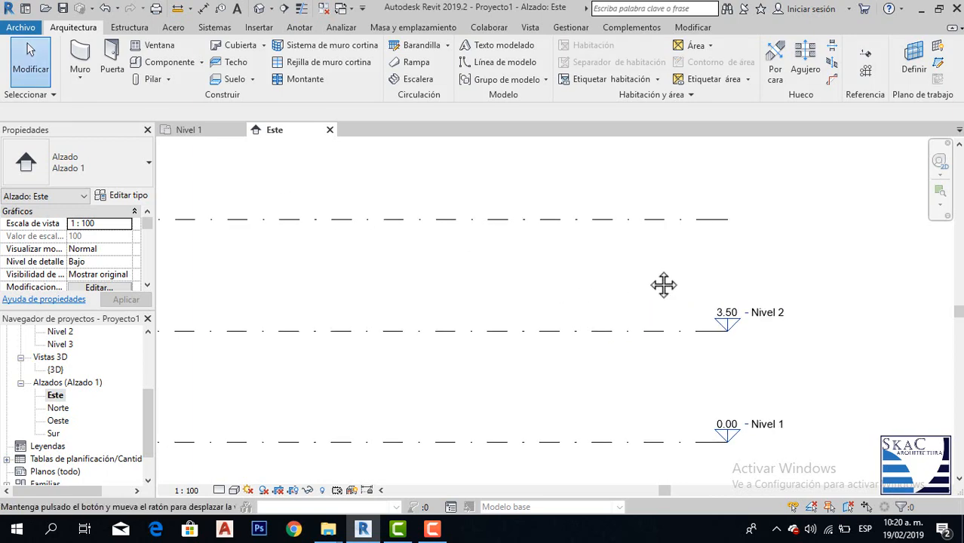
scroll(655, 264, "down", 2)
scroll(738, 254, "up", 1)
left_click(677, 227)
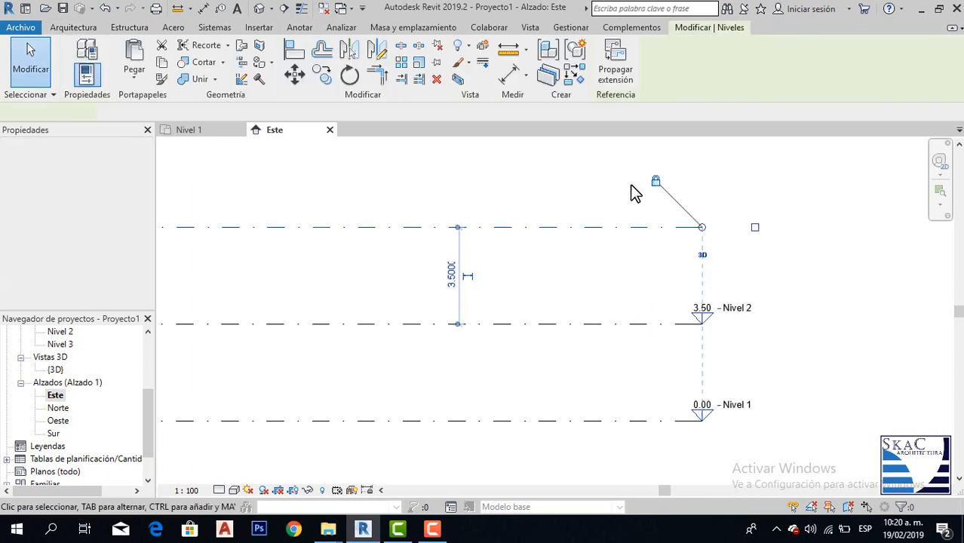
left_click(755, 228)
left_click(745, 262)
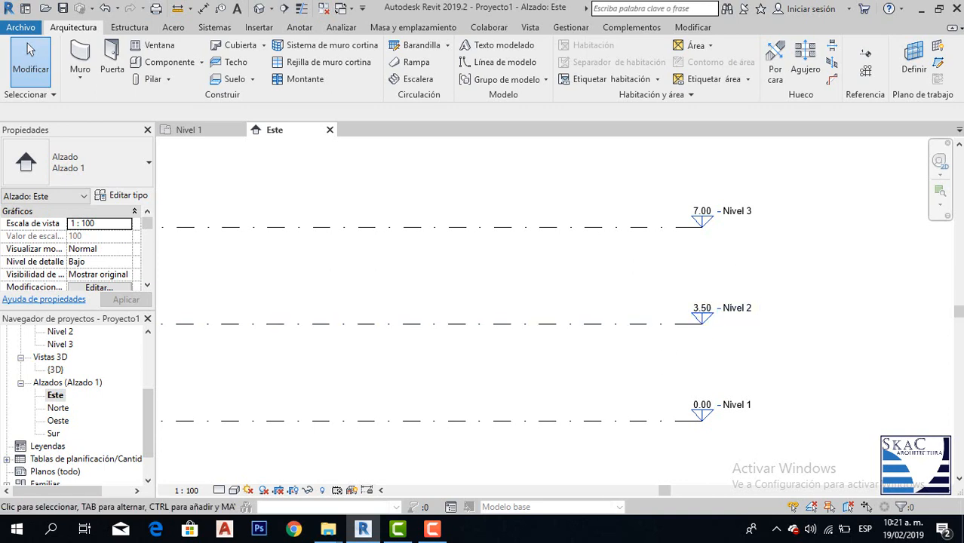
Create a level above Nivel 3 by picking its line with a 3.5 m offset, and show the new level's head bubble.
middle_click_drag(651, 325, 567, 324)
scroll(607, 332, "down", 2)
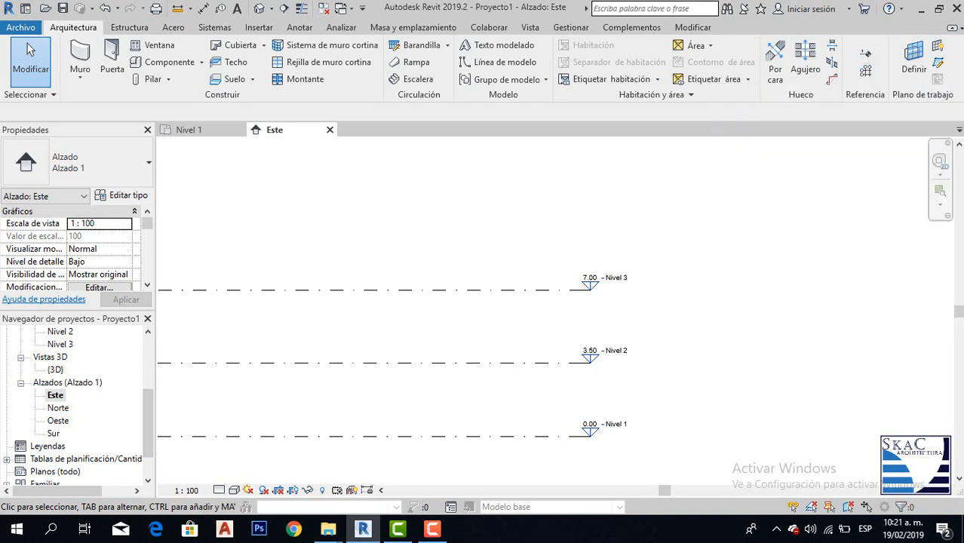
left_click(866, 56)
left_click(618, 48)
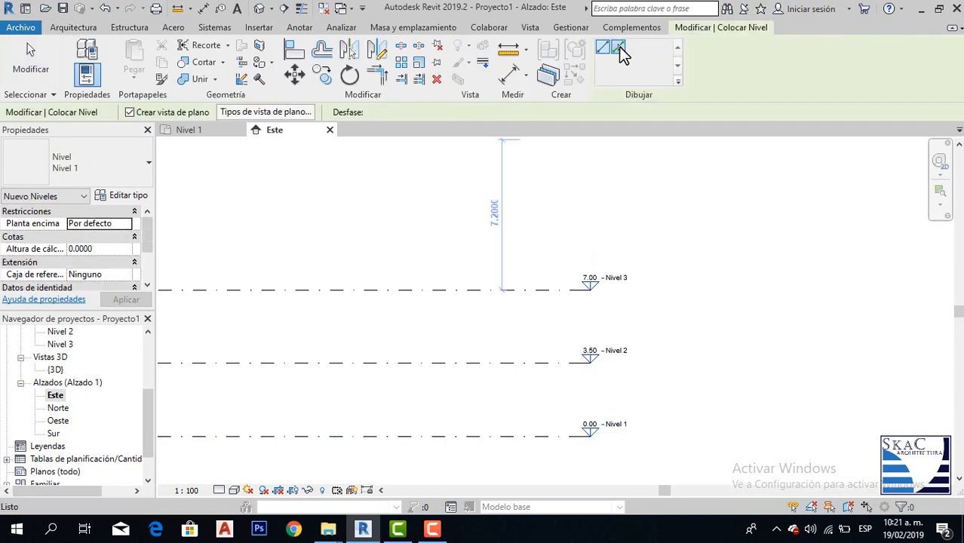
double_click(368, 111)
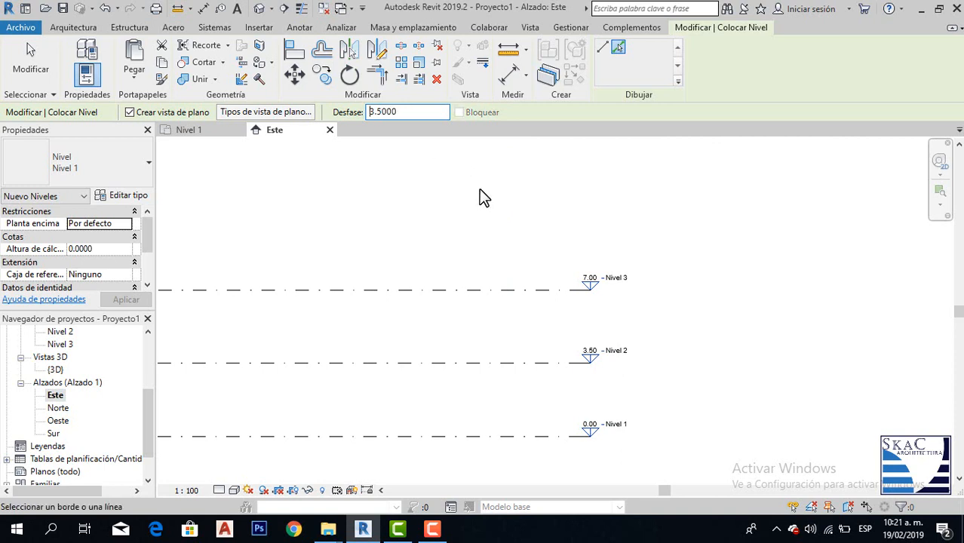
left_click(475, 292)
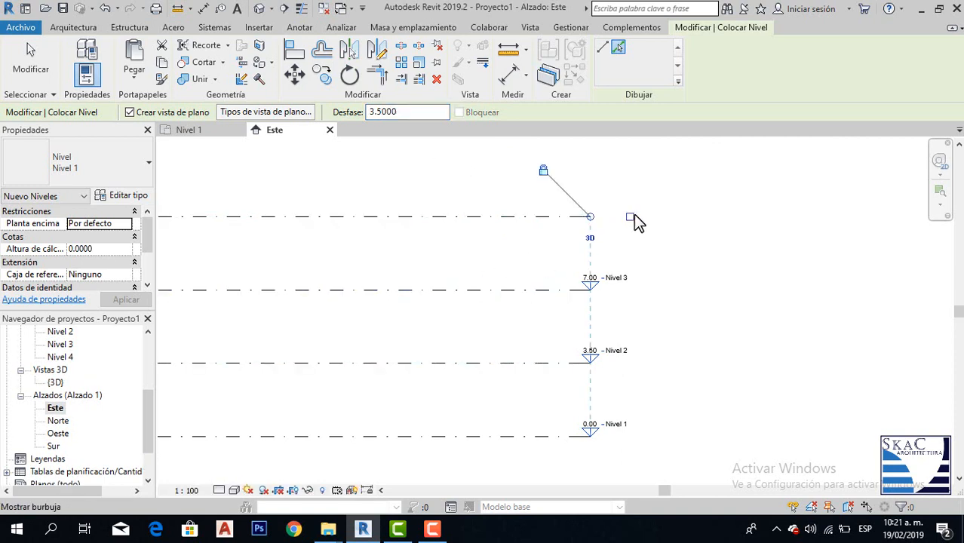
scroll(634, 194, "down", 2)
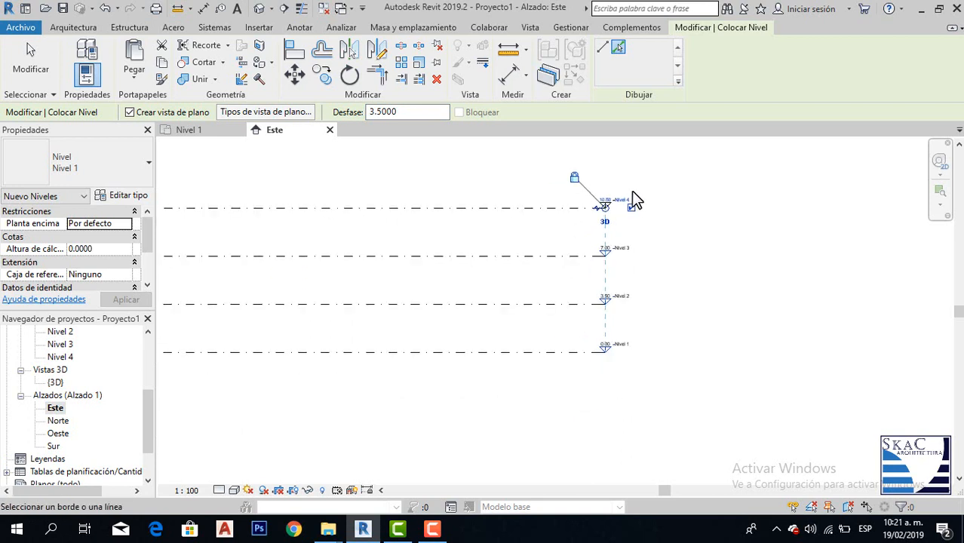
Set the offset to 4 m and pick the Nivel 1 line to create a level below it.
left_click_drag(387, 112, 364, 105)
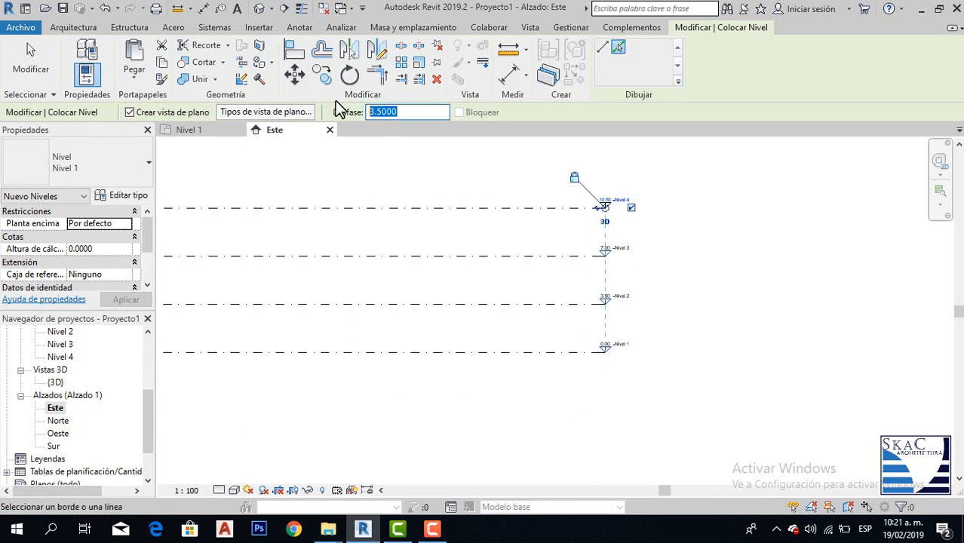
type("4")
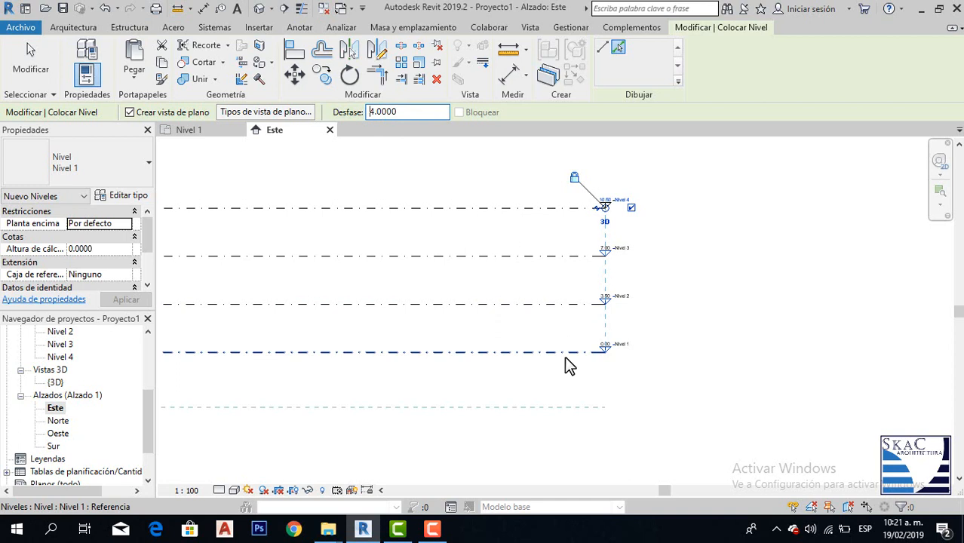
left_click(565, 356)
scroll(666, 249, "up", 3)
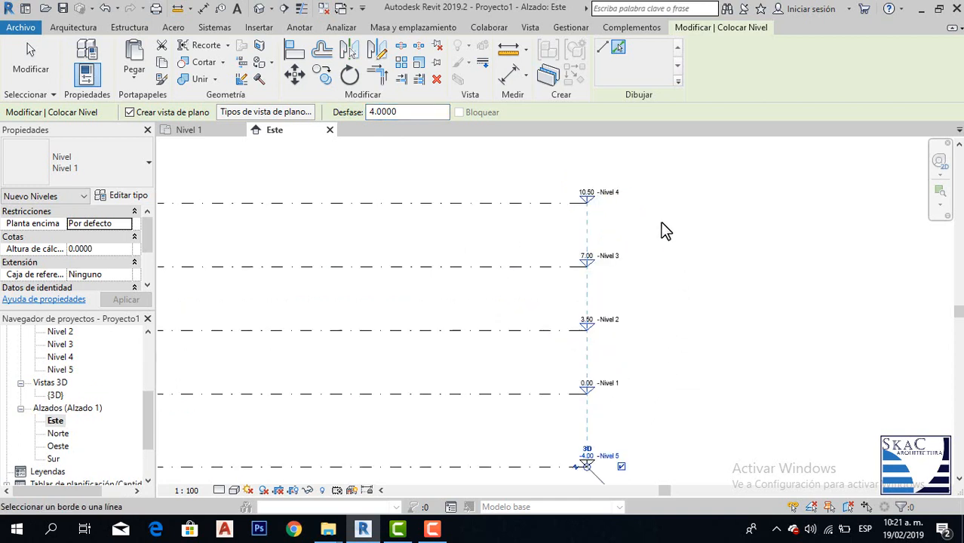
middle_click_drag(628, 287, 582, 127)
middle_click_drag(525, 384, 517, 301)
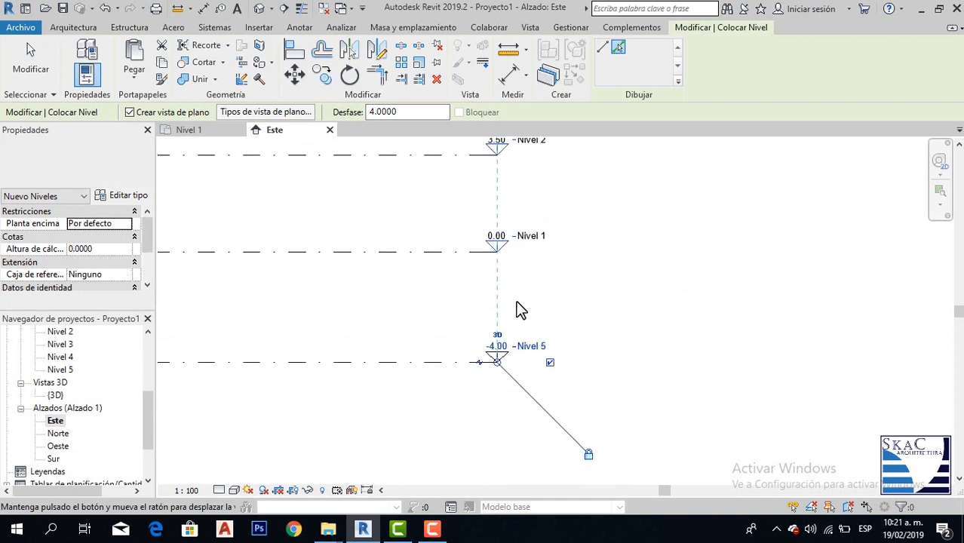
Rename the -4.00 level, Nivel 5, as SUB SUELO.
scroll(526, 323, "up", 2)
scroll(592, 354, "up", 2)
double_click(521, 367)
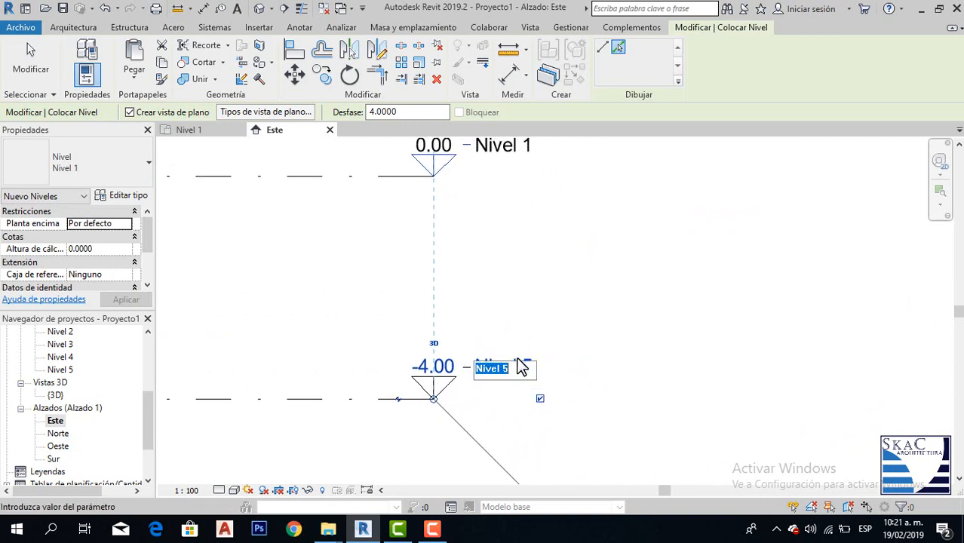
type("SUB SUELO")
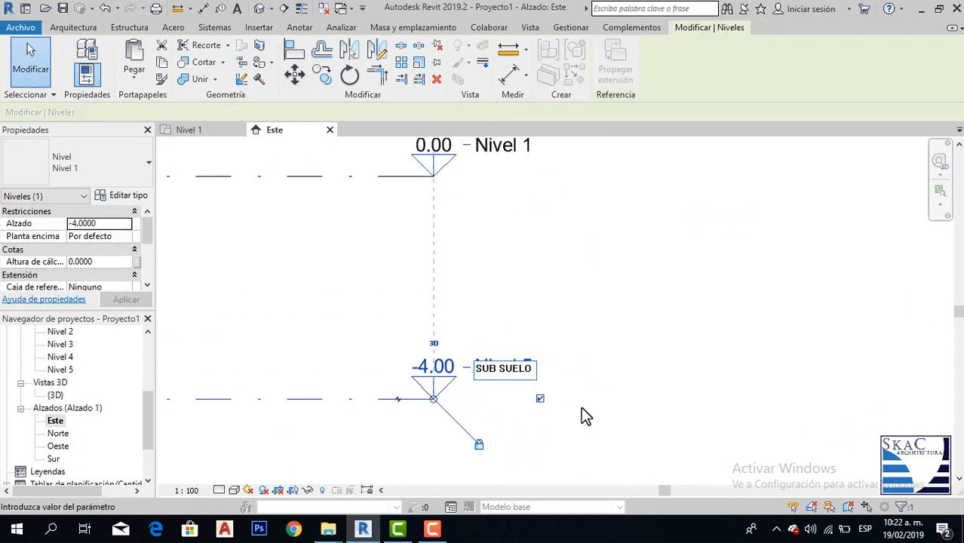
key("Return")
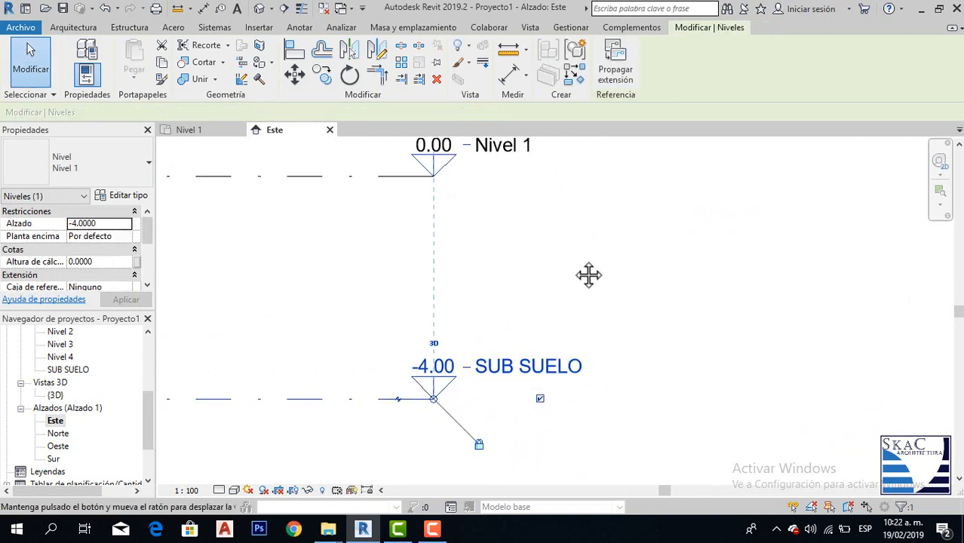
Rename the ground level, Nivel 1, as PLANTA BAJA together with its corresponding views.
middle_click_drag(585, 274, 588, 379)
left_click(506, 281)
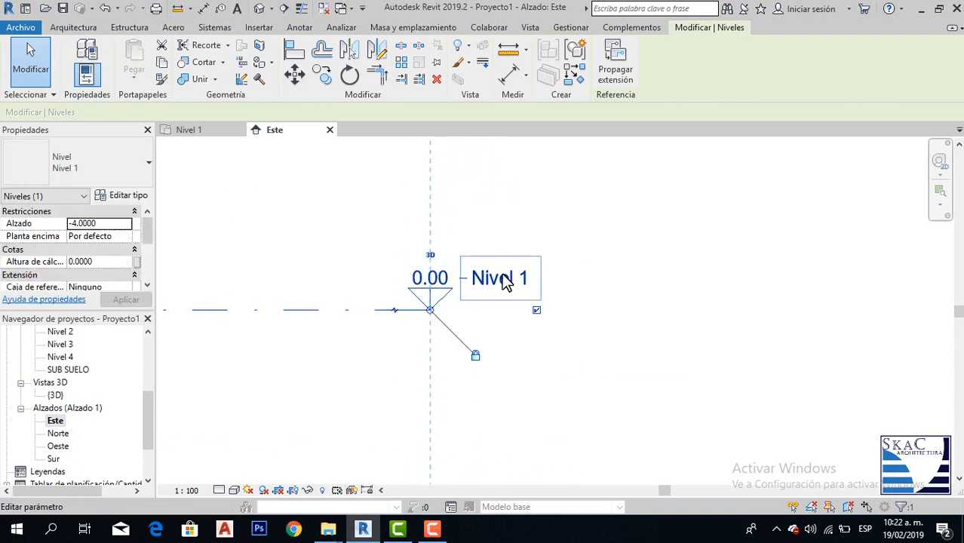
left_click(510, 283)
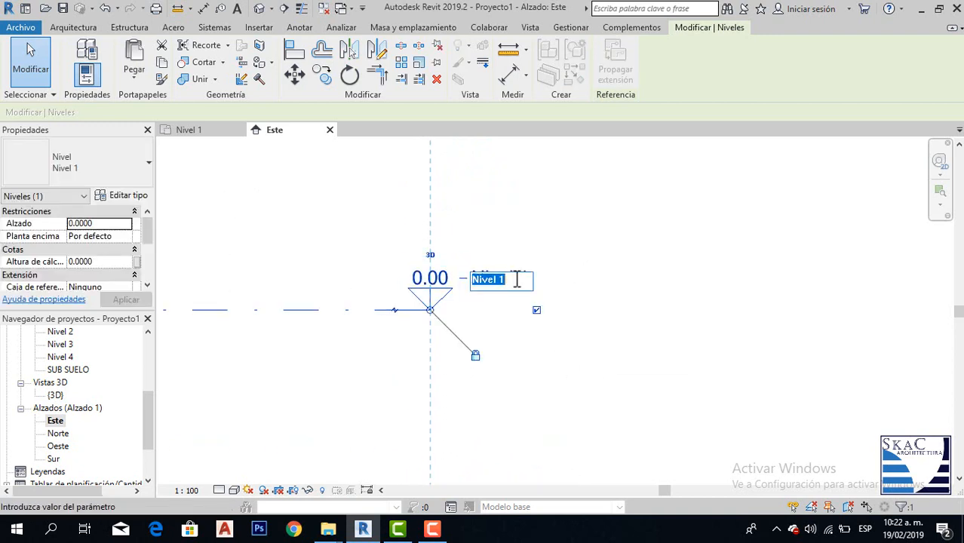
type("PLANTA B")
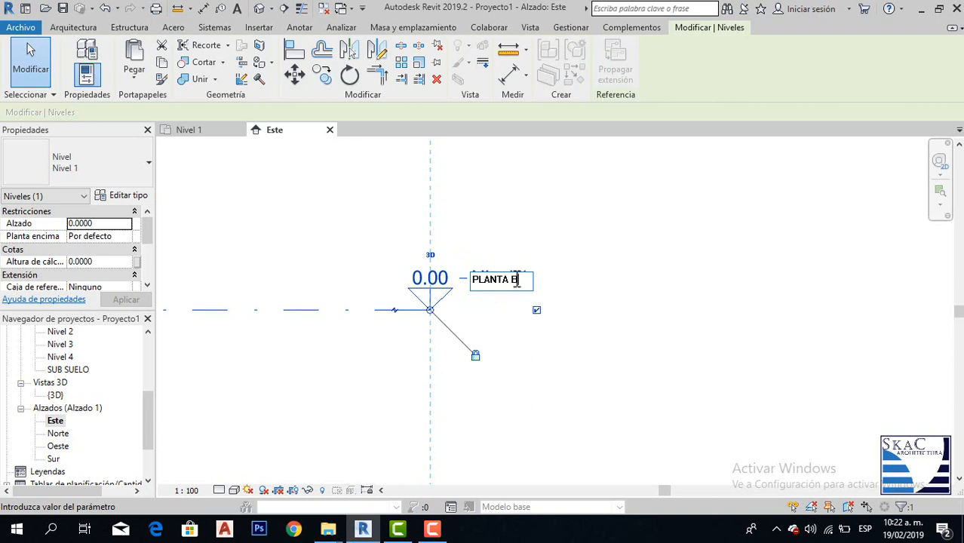
type("AJA")
key("Return")
Rename Nivel 2, the first level above PLANTA BAJA, as PRIMER PISO.
middle_click_drag(640, 287, 581, 388)
left_click(495, 250)
left_click(497, 249)
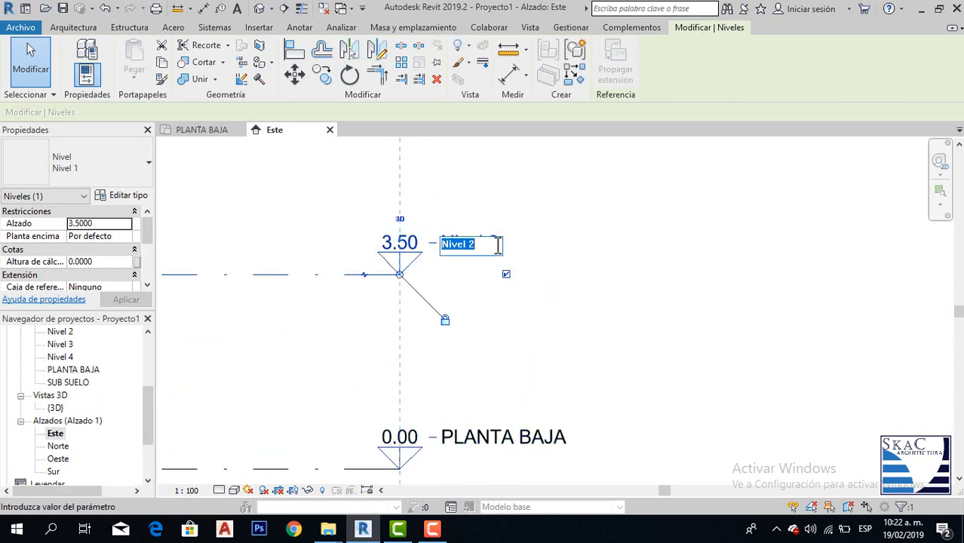
left_click(498, 248)
left_click_drag(498, 247, 433, 237)
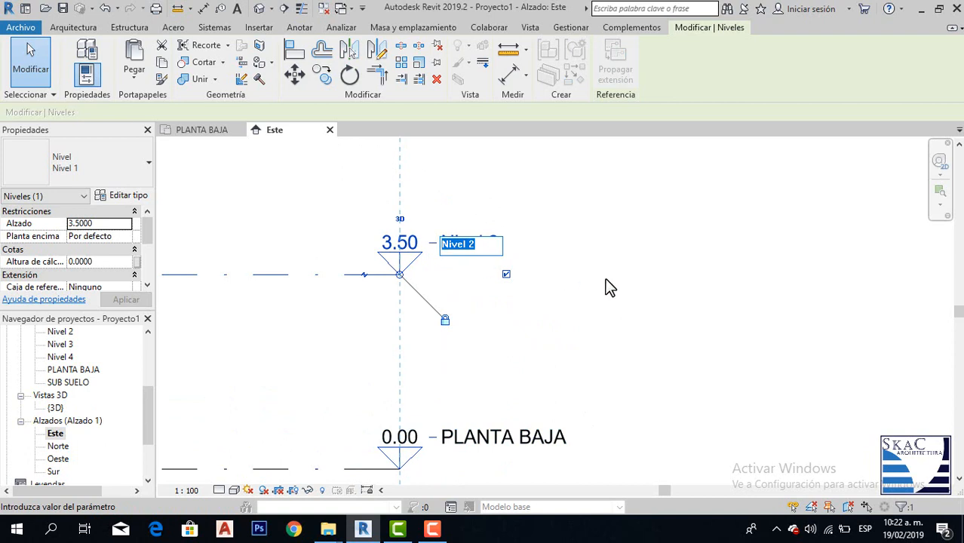
type("PRIMER PISOO")
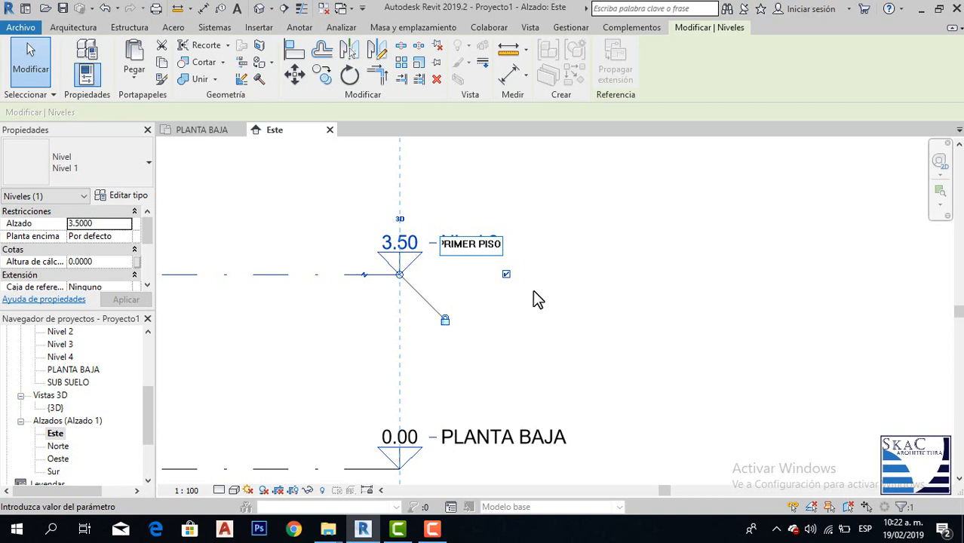
left_click(533, 290)
Rename Nivel 3, the level above PRIMER PISO, as SEGUNDO PISO.
middle_click_drag(583, 264, 580, 505)
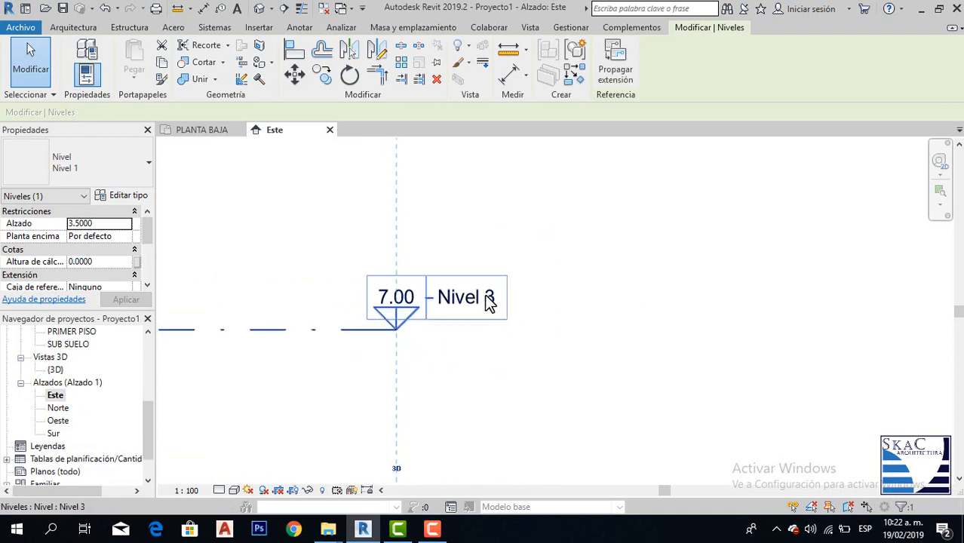
left_click(489, 302)
left_click(492, 302)
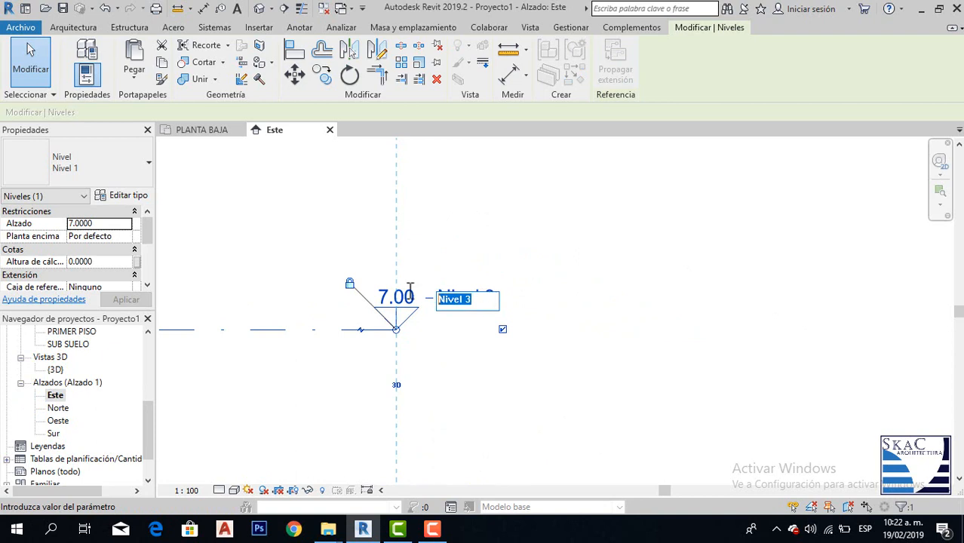
type("SEGUNDO")
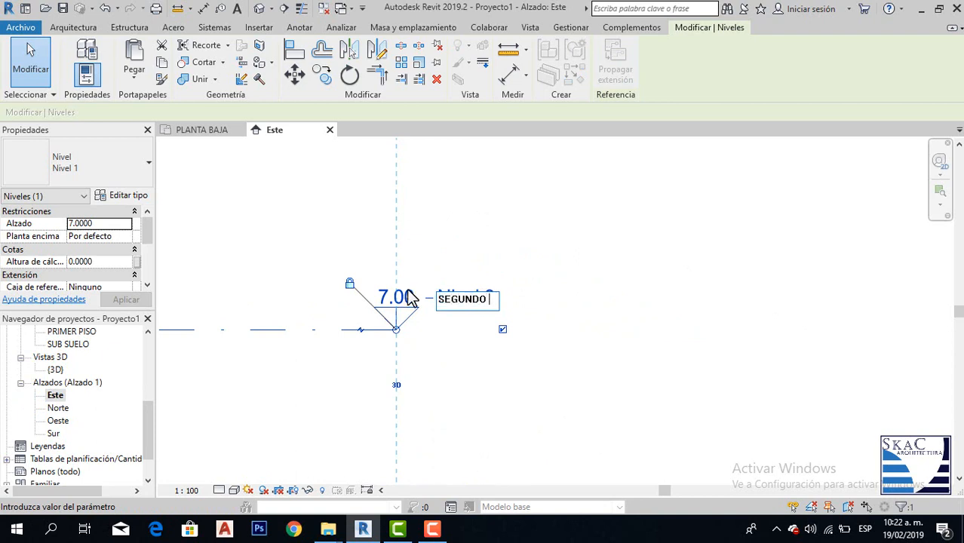
type(" PISO")
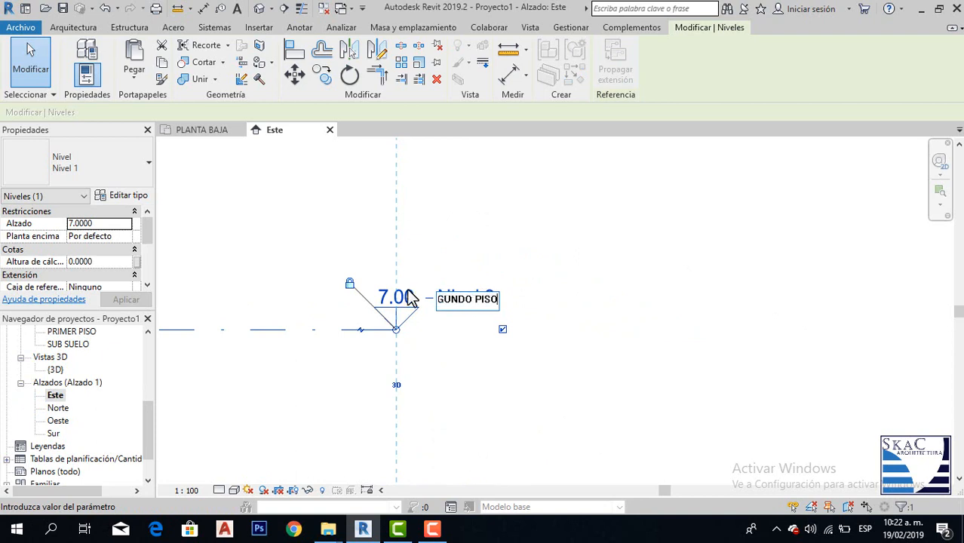
left_click(654, 212)
Rename the topmost level, Nivel 4, as CUBIERTA and clear the selection.
middle_click_drag(543, 294, 543, 464)
double_click(492, 274)
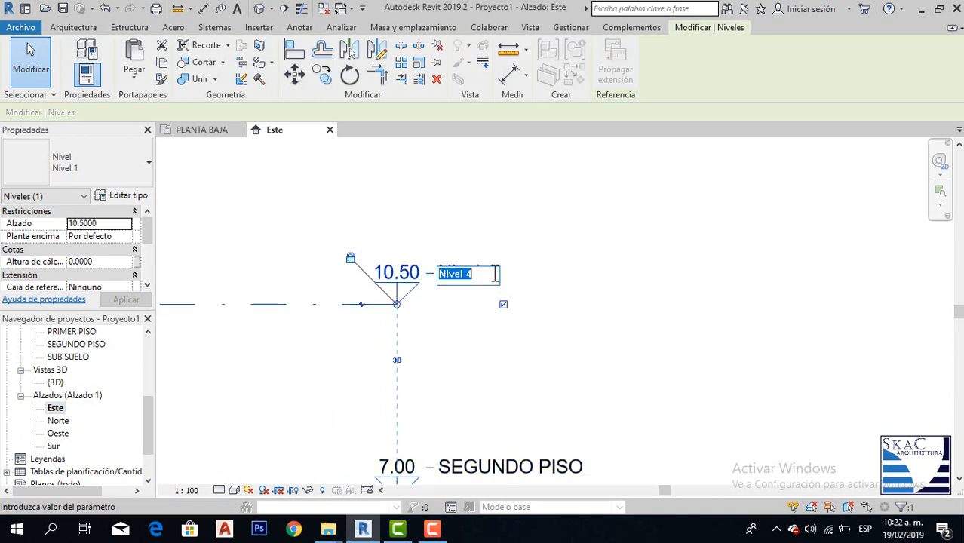
type("CUBIERTA")
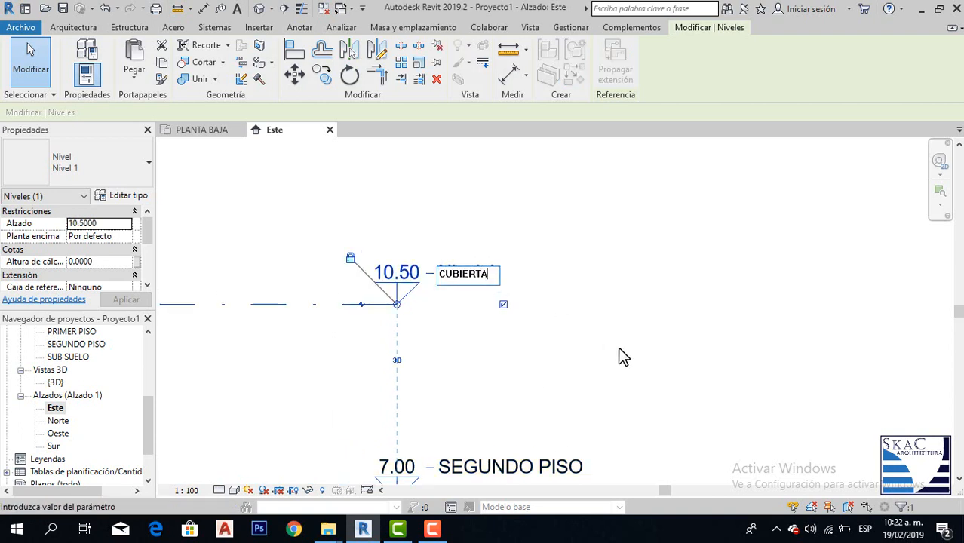
key("Return")
scroll(645, 250, "down", 6)
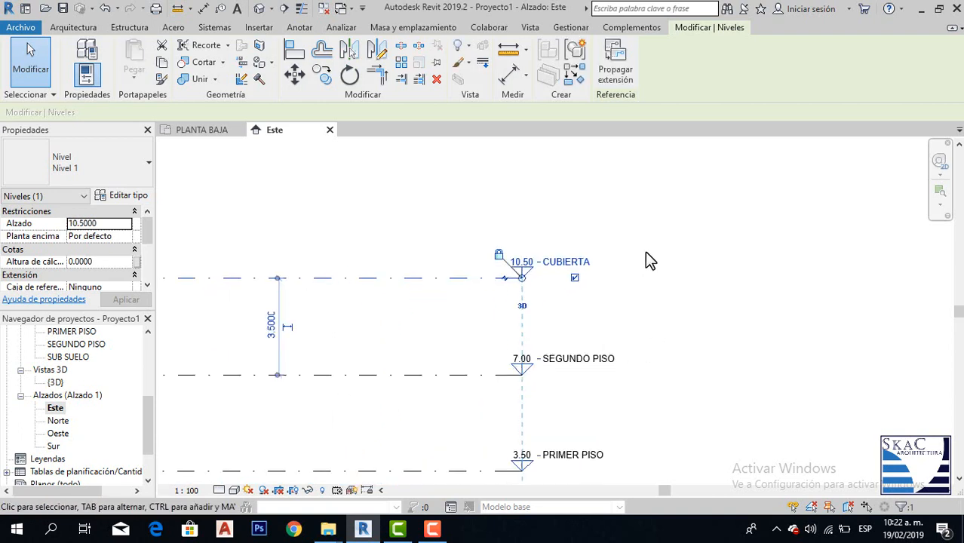
middle_click_drag(620, 344, 658, 298)
scroll(633, 283, "down", 1)
left_click(37, 75)
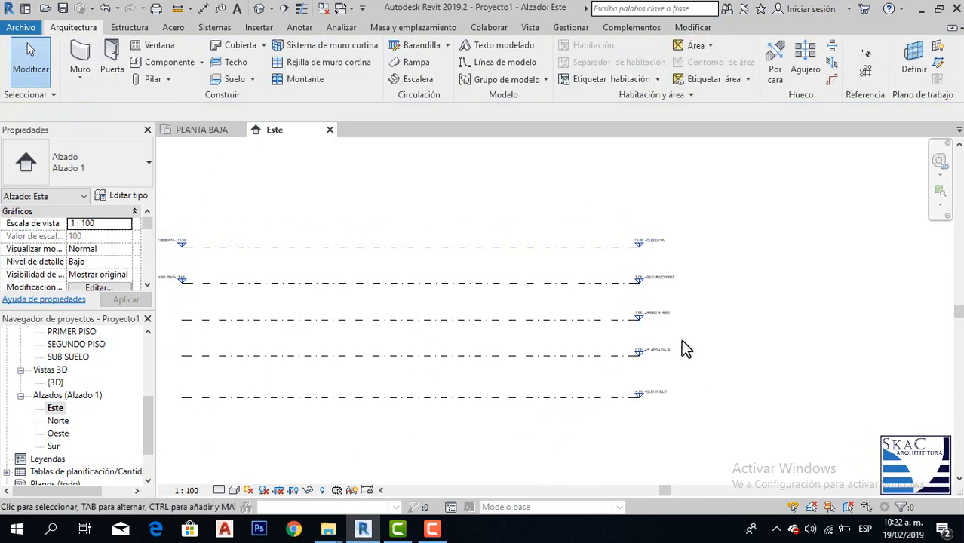
Review the renamed levels in the elevation and open the PLANTA BAJA floor plan.
middle_click_drag(682, 344, 611, 295)
scroll(579, 240, "up", 2)
scroll(581, 240, "up", 1)
middle_click_drag(581, 240, 583, 310)
left_click_drag(149, 407, 151, 377)
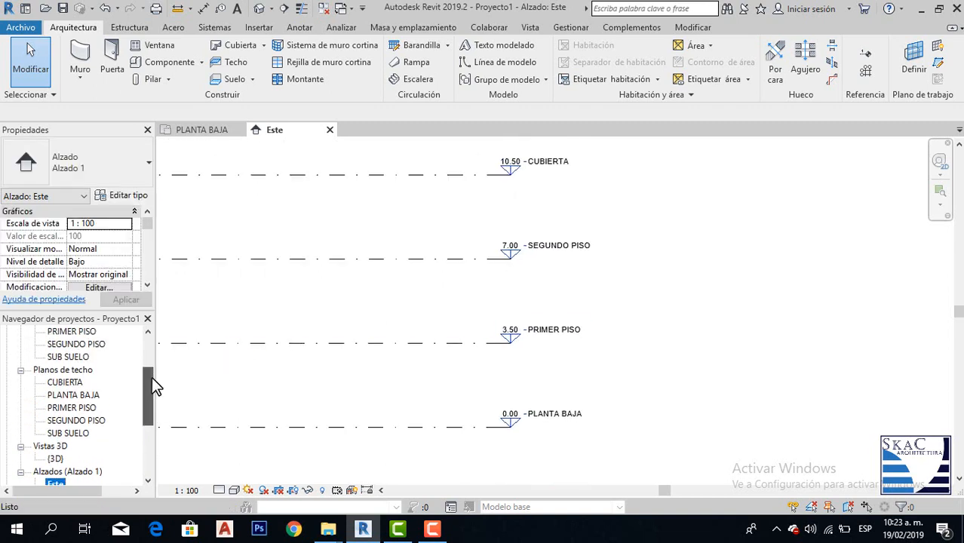
scroll(127, 379, "up", 2)
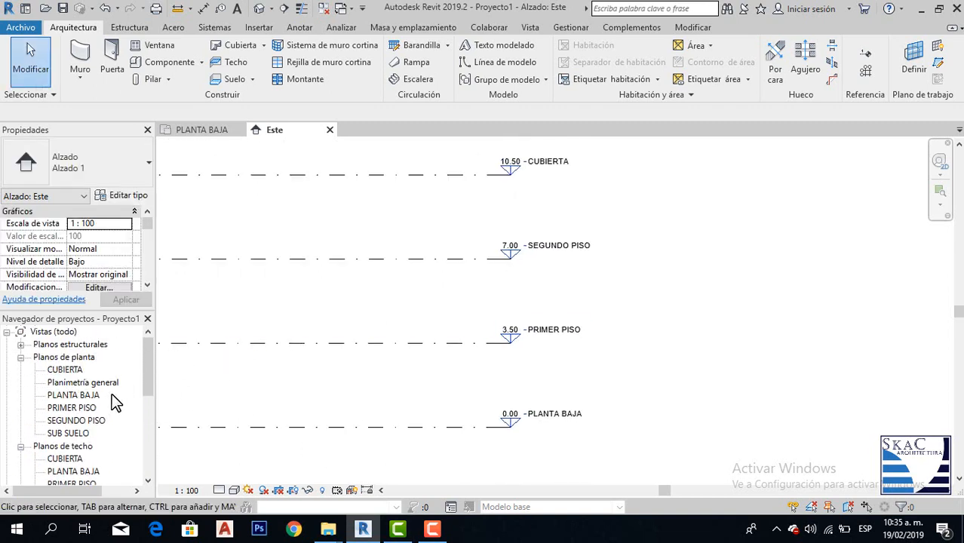
double_click(69, 396)
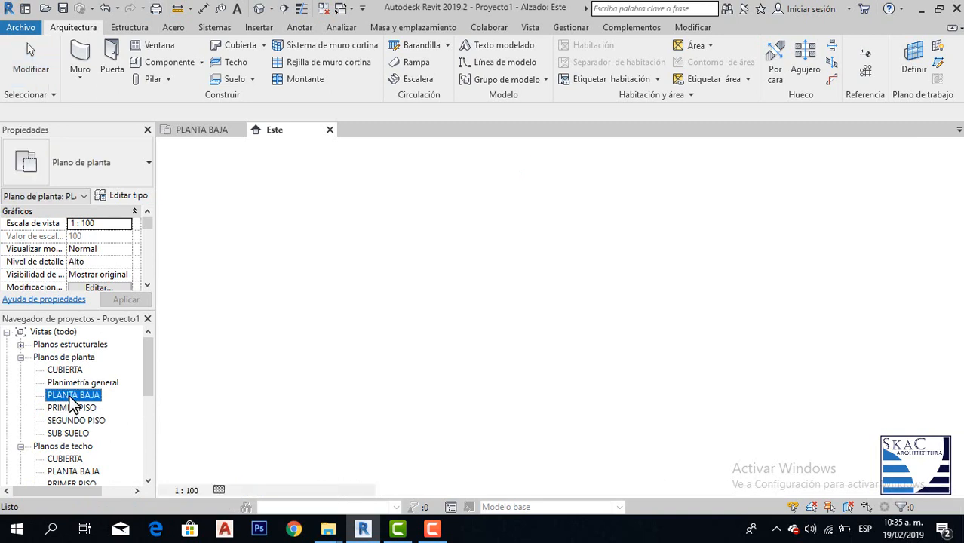
Draw a model-line rectangle about 28 m wide and 29 m high between the elevation markers on PLANTA BAJA.
left_click(504, 63)
left_click(618, 46)
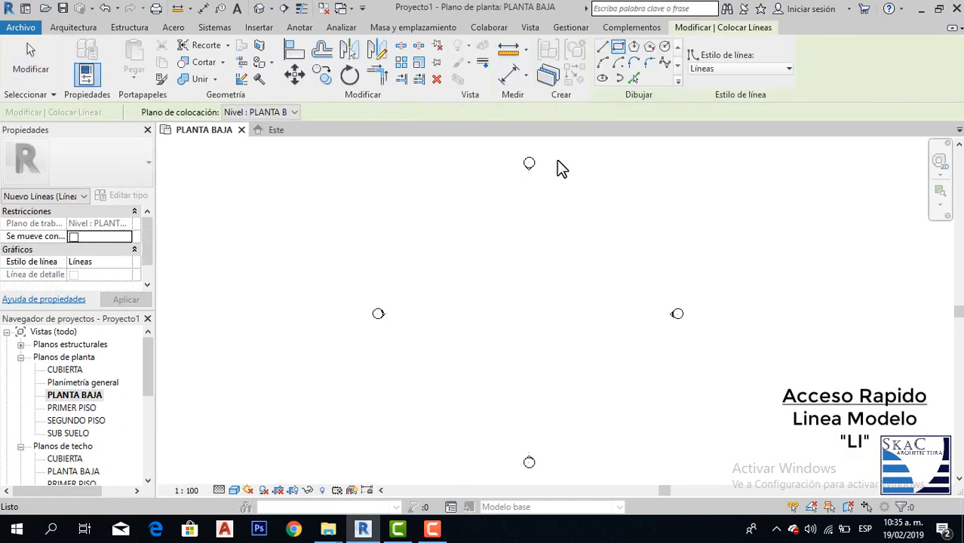
left_click(394, 176)
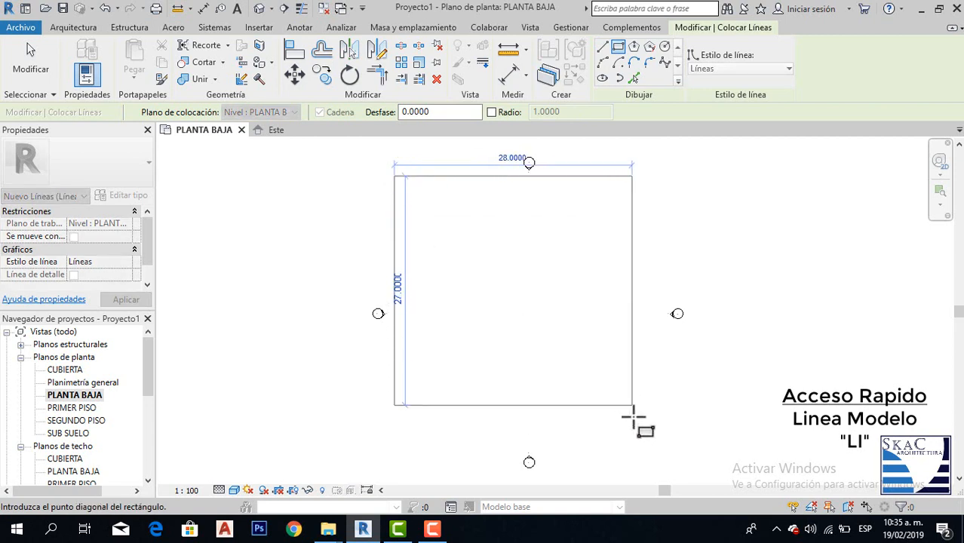
left_click(634, 423)
scroll(516, 441, "up", 3)
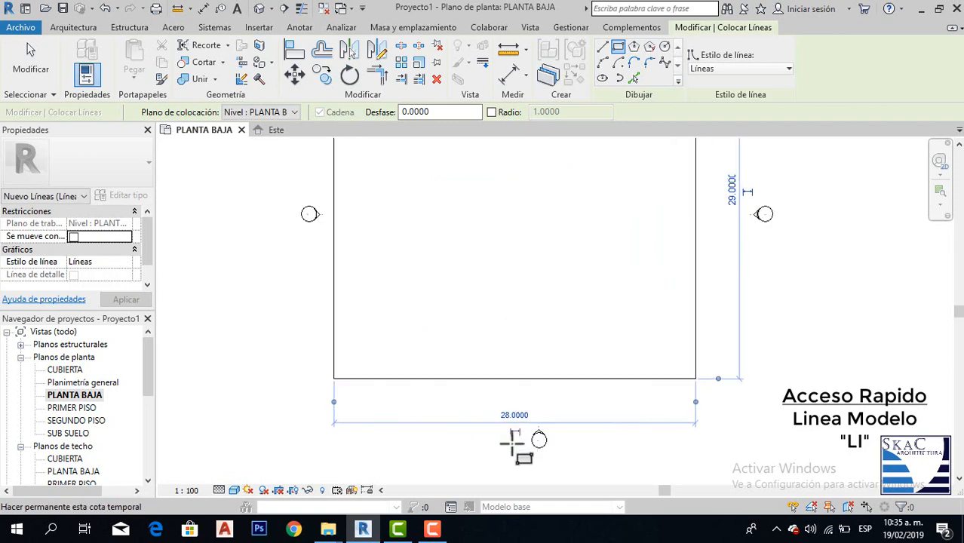
key("Escape")
key("Escape")
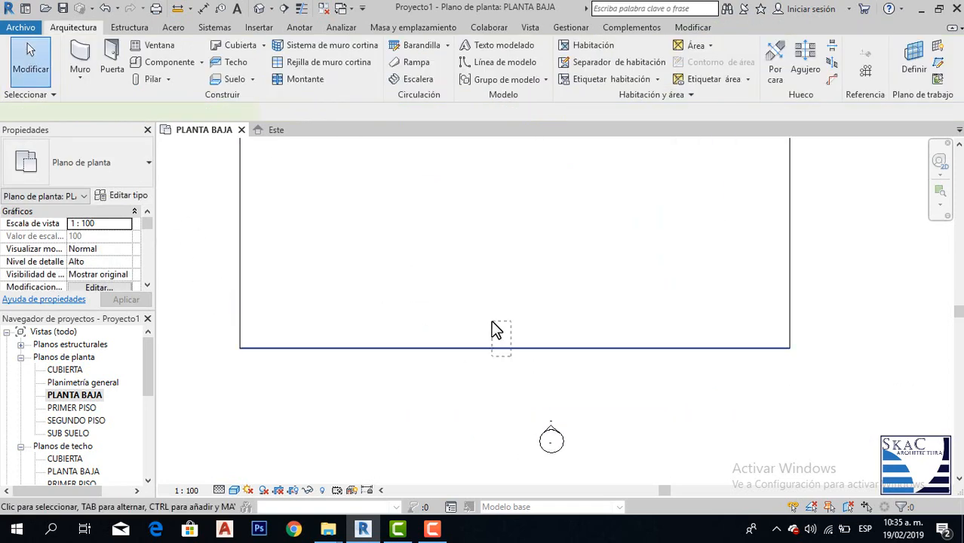
Set the rectangle's vertical dimension to 100 m by editing the distance of its lower line.
left_click(488, 347)
scroll(504, 357, "down", 3)
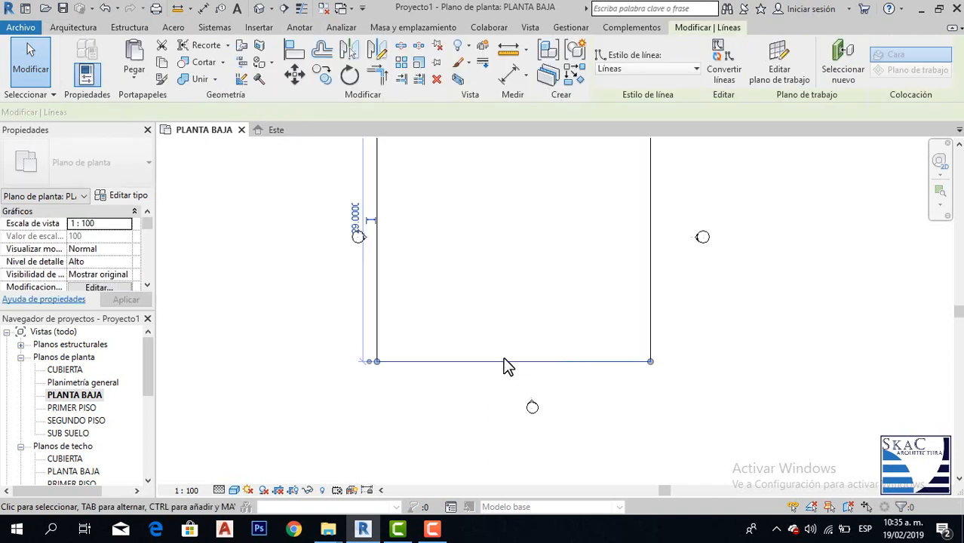
middle_click_drag(473, 293, 482, 347)
scroll(363, 284, "up", 2)
scroll(344, 300, "up", 1)
left_click(378, 280)
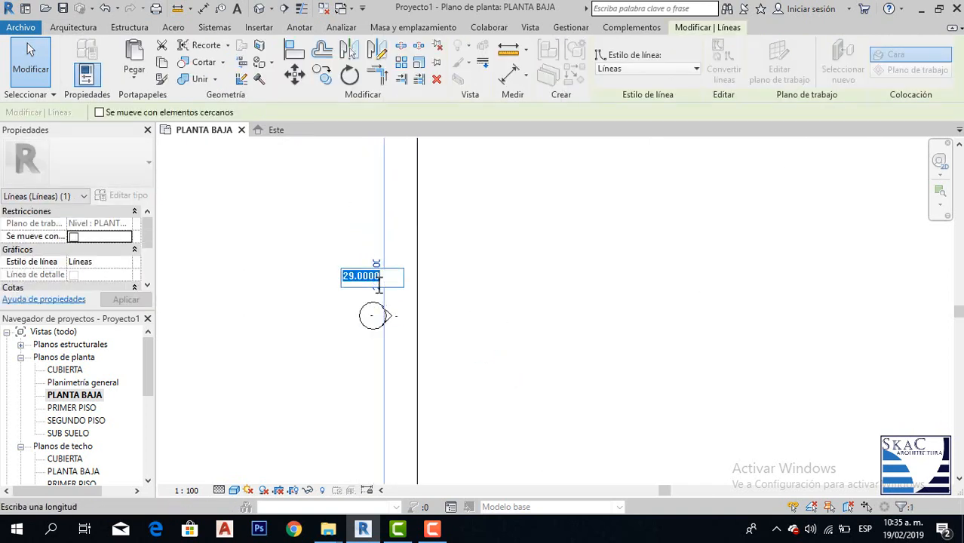
type("10")
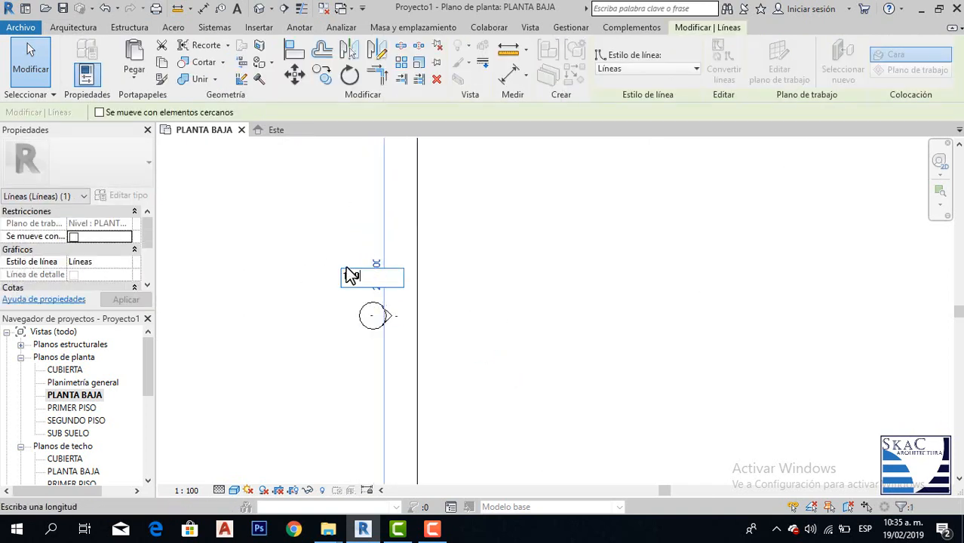
type("0")
key("Return")
scroll(343, 269, "down", 3)
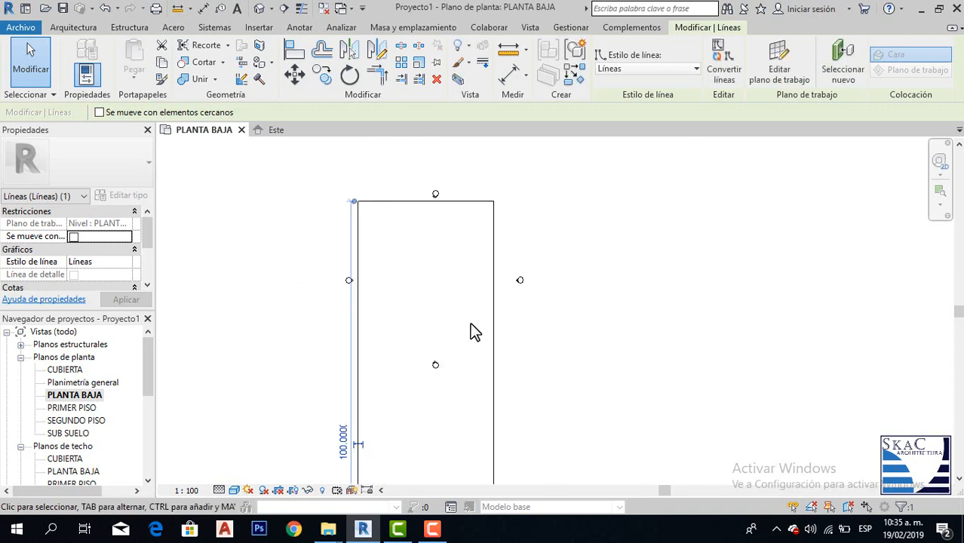
scroll(429, 318, "up", 4)
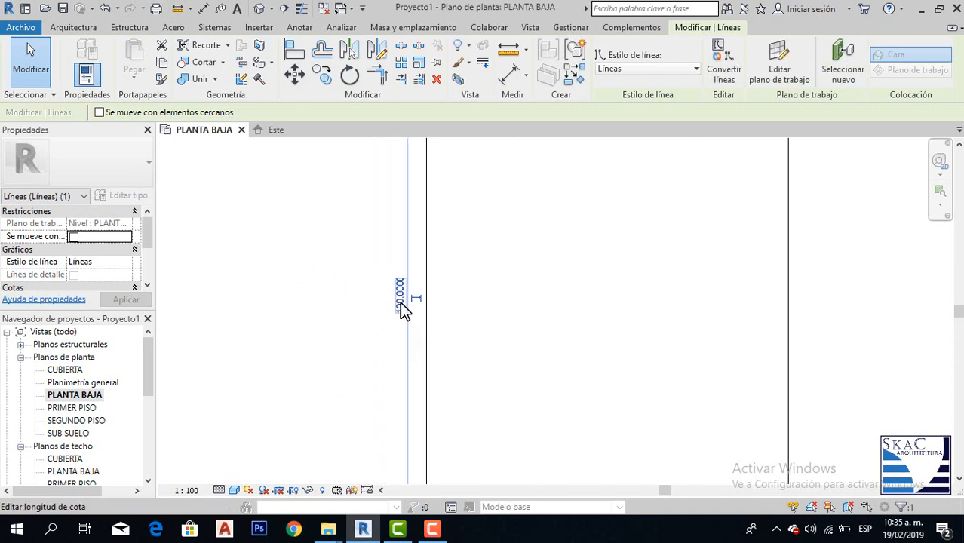
scroll(400, 304, "down", 3)
Set the rectangle's width to 100 m by editing the distance of its right-hand line.
left_click_drag(549, 357, 464, 288)
left_click_drag(521, 319, 515, 320)
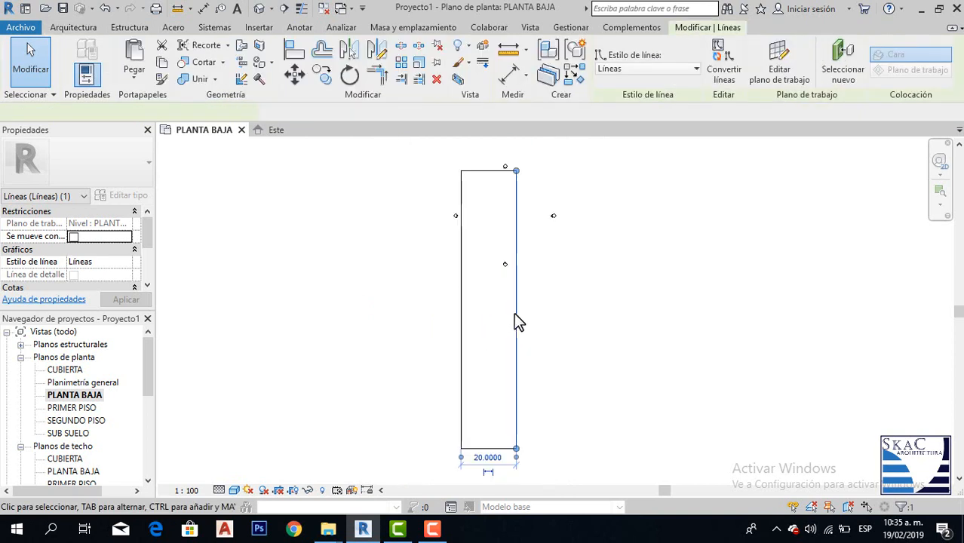
scroll(475, 422, "up", 3)
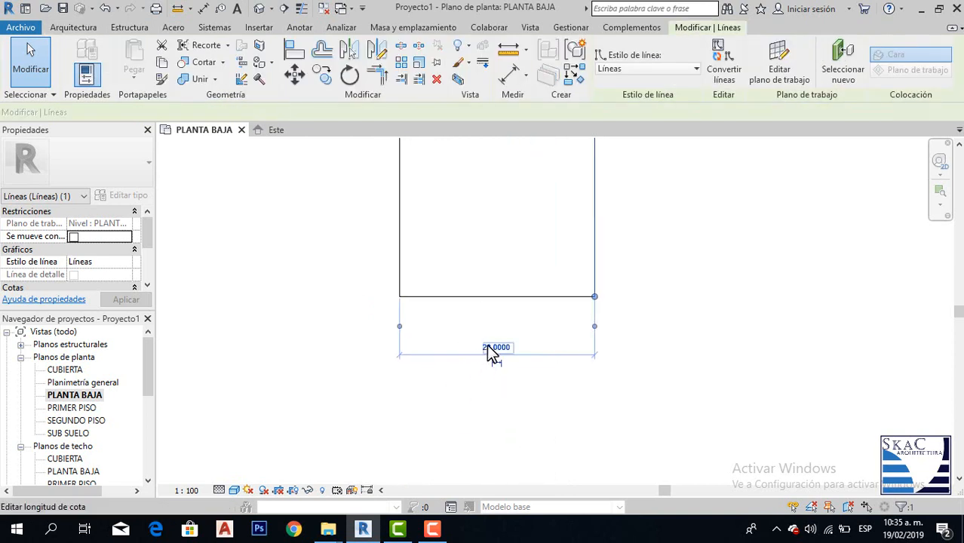
left_click(487, 346)
key("Return")
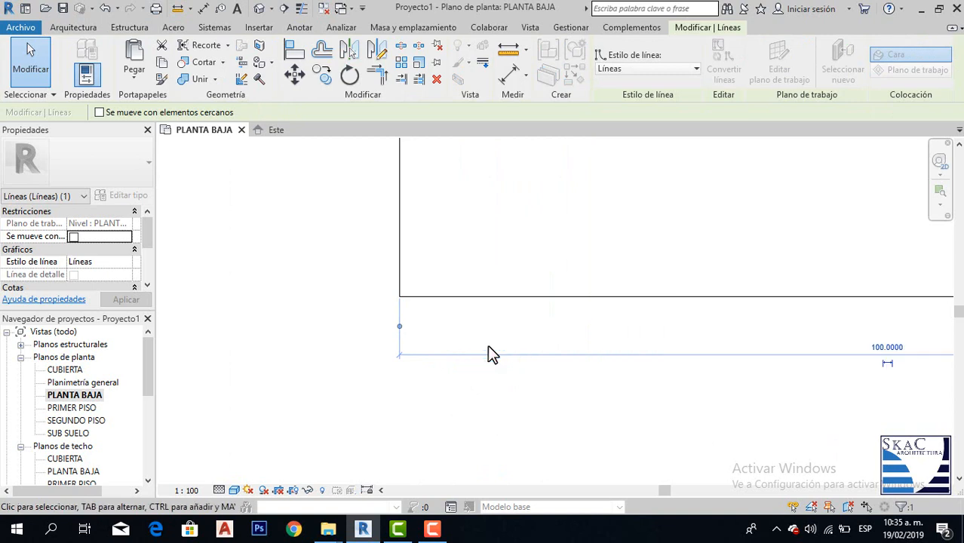
scroll(486, 371, "down", 5)
scroll(501, 357, "down", 3)
middle_click_drag(578, 356, 526, 365)
scroll(515, 292, "up", 2)
left_click(641, 325)
scroll(473, 237, "up", 1)
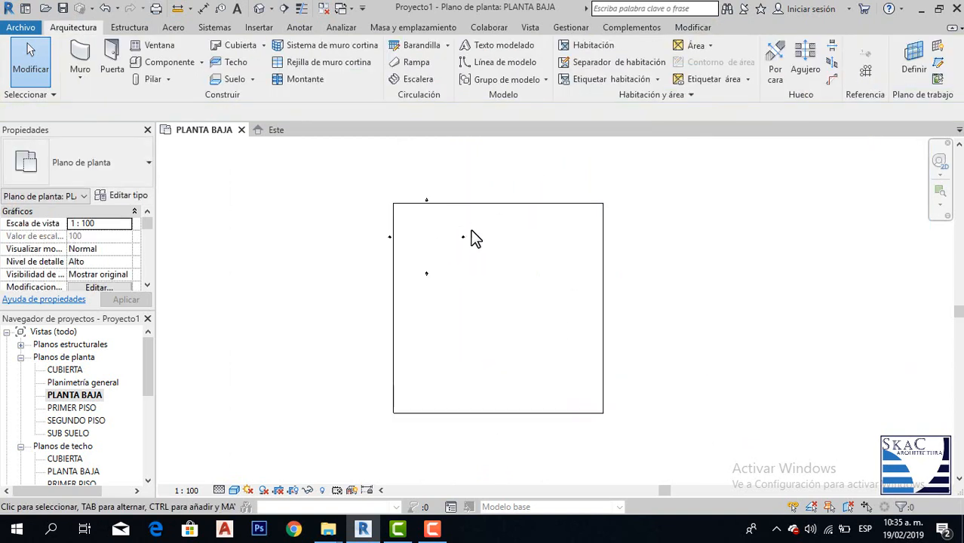
Move the right and upper elevation markers outside the square, near the middle of its right and upper edges.
middle_click_drag(505, 297, 477, 282)
left_click_drag(414, 210, 413, 210)
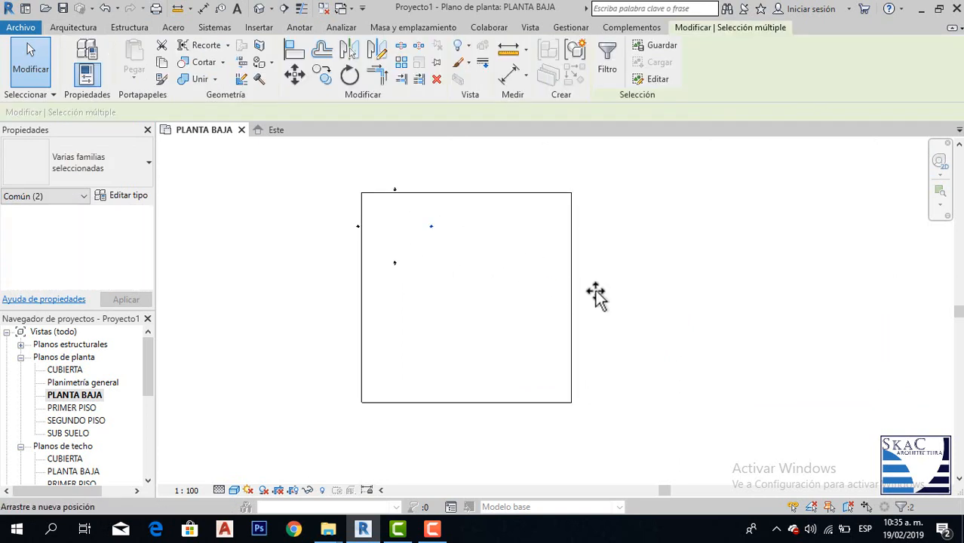
left_click(420, 211)
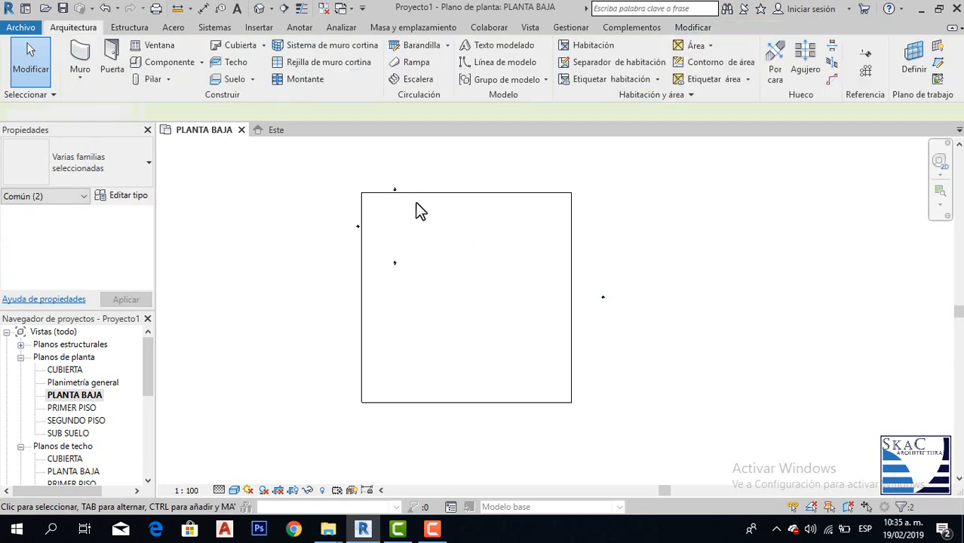
left_click(395, 188)
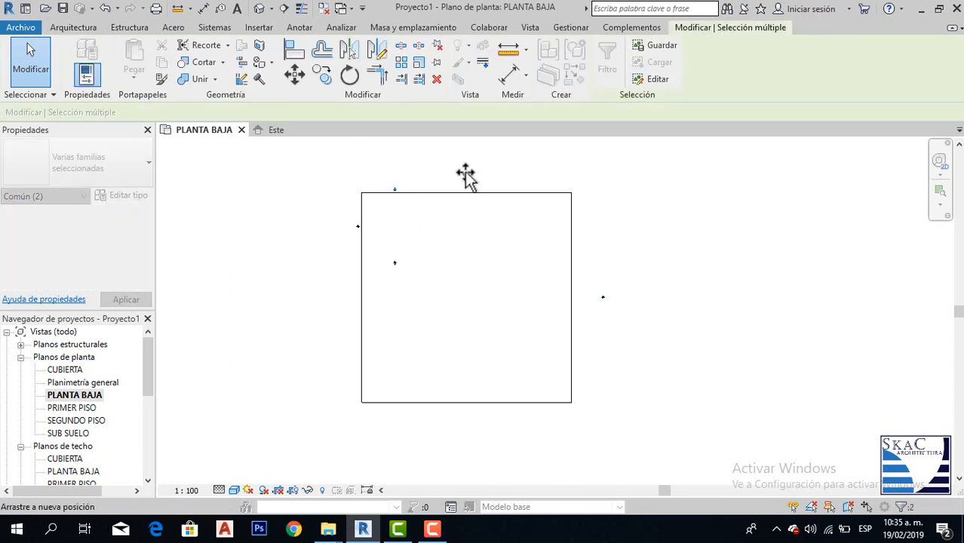
left_click_drag(465, 175, 462, 174)
key("Escape")
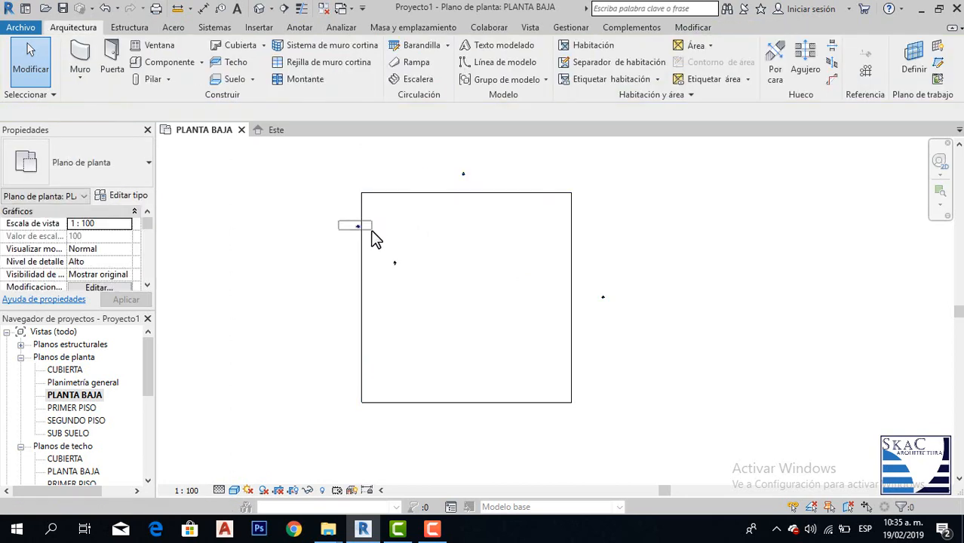
Move the left and lower elevation markers outside the square, near the middle of its left and lower edges.
left_click(356, 225)
key("Delete")
left_click(356, 228)
mouse_move(333, 298)
left_mouse_down()
mouse_move(328, 286)
mouse_move(329, 294)
left_mouse_up()
left_click_drag(385, 252, 411, 286)
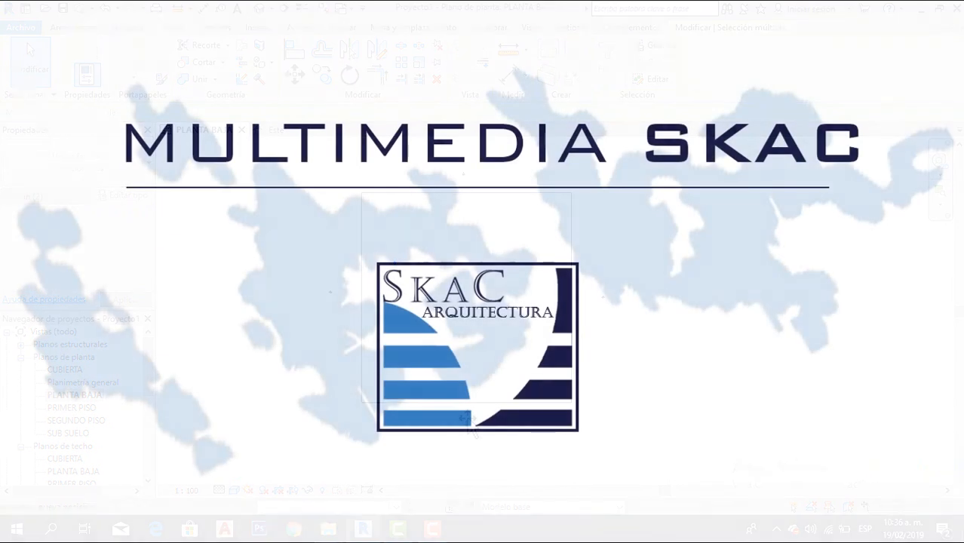